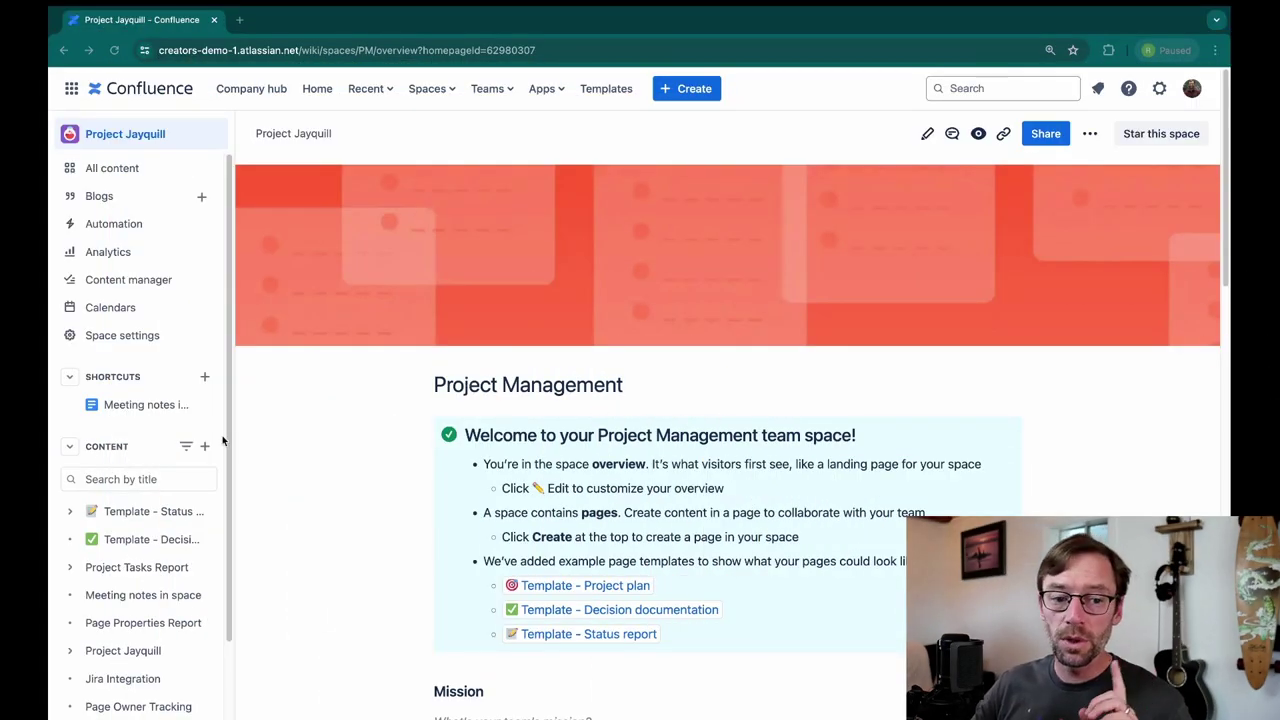
Step: Open the Decisions Made page and review its Jayquill and Noisemaker meeting decisions
scroll(110, 560, "down", 3)
left_click(125, 667)
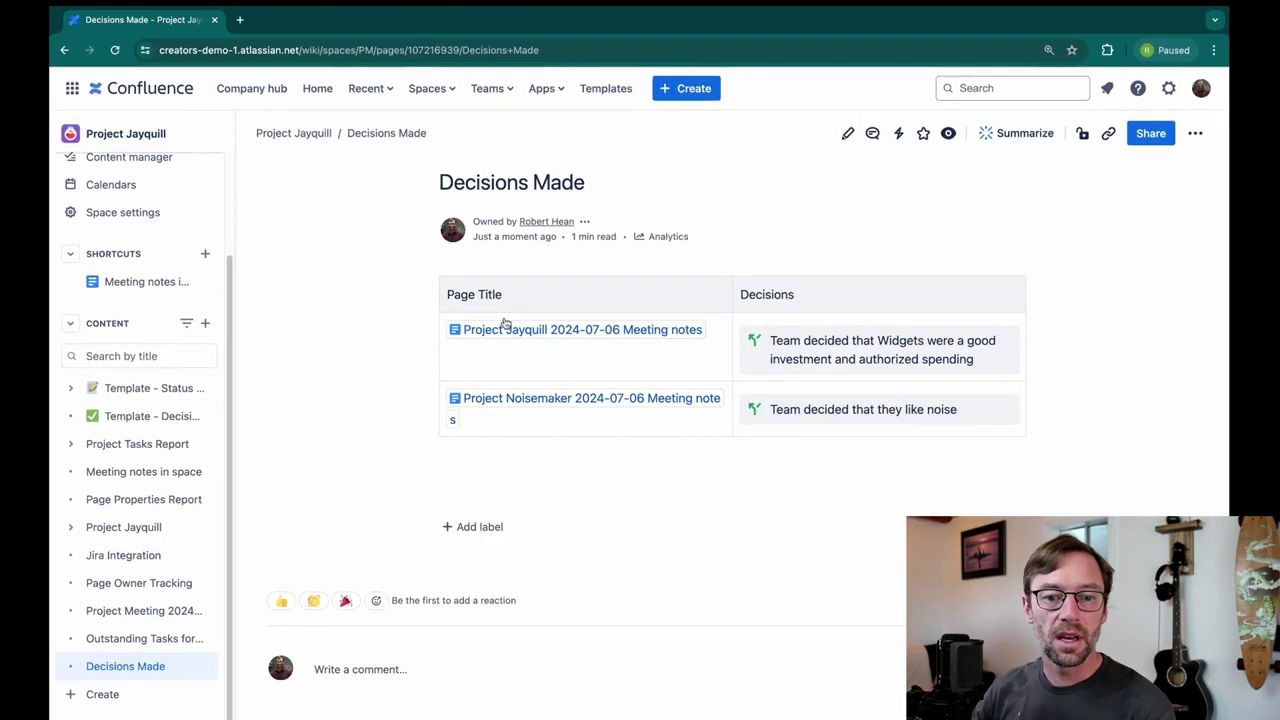
left_click_drag(772, 341, 806, 354)
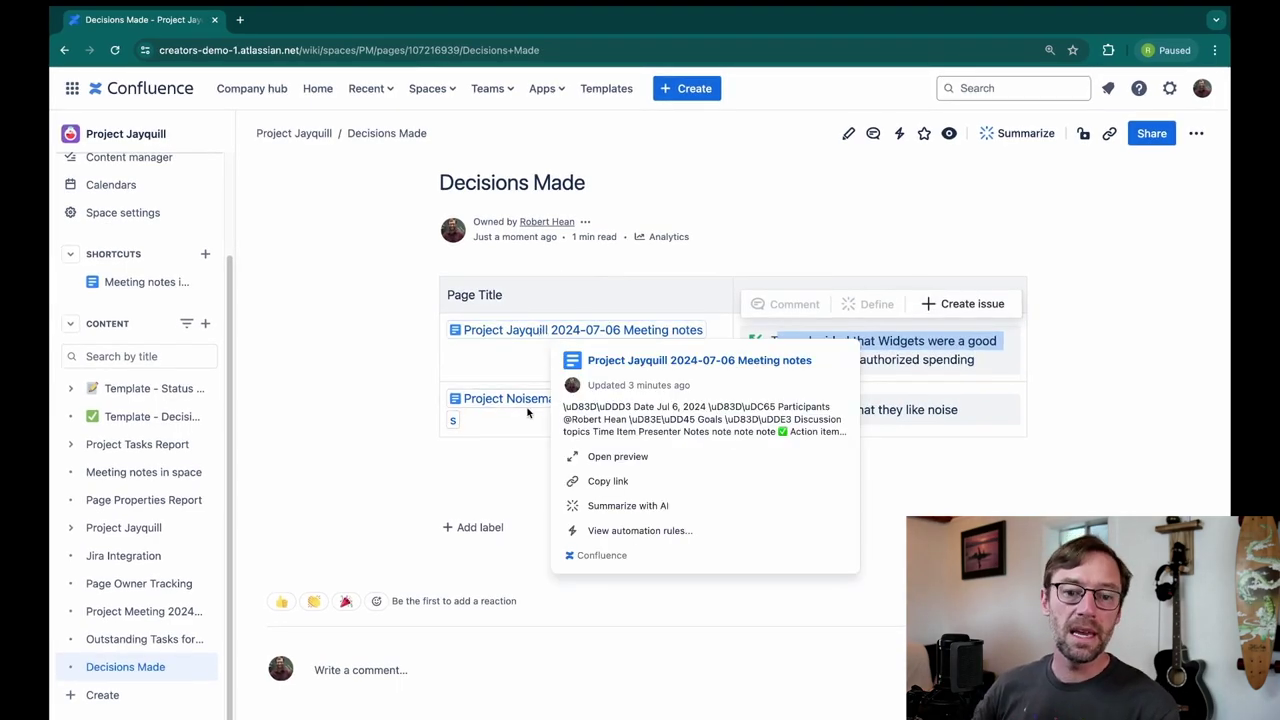
mouse_move(519, 404)
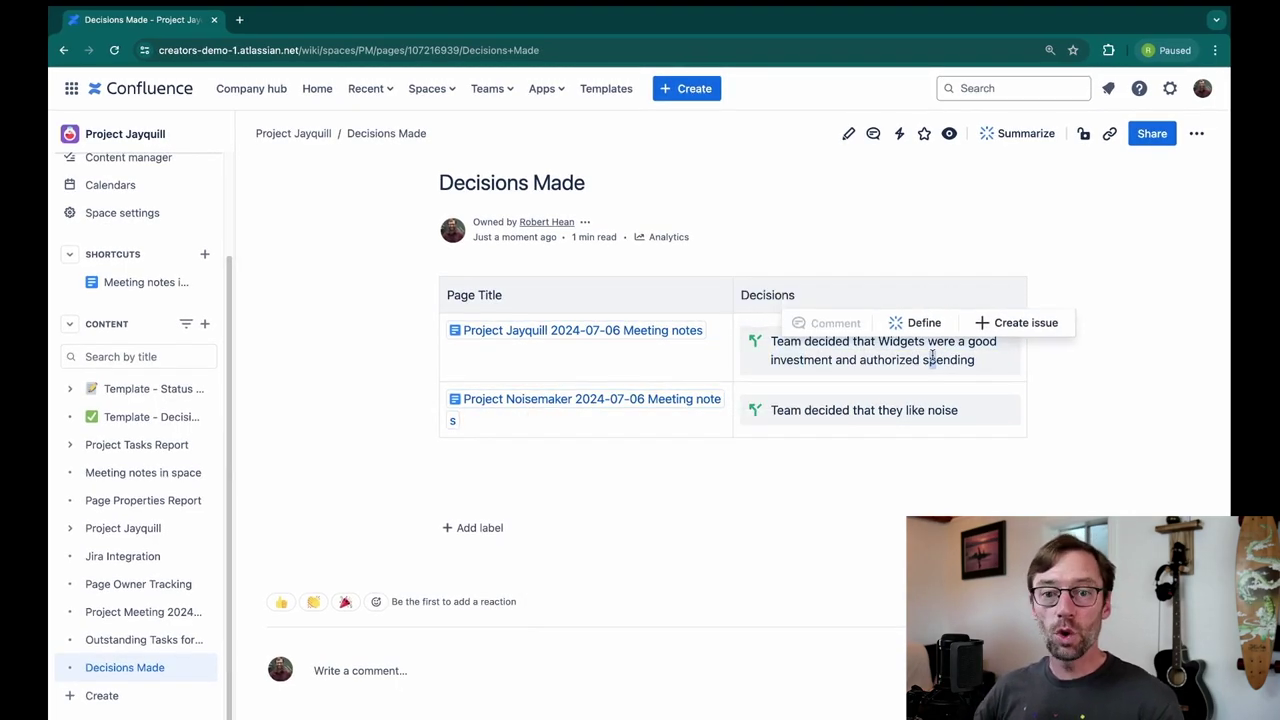
left_click(1125, 463)
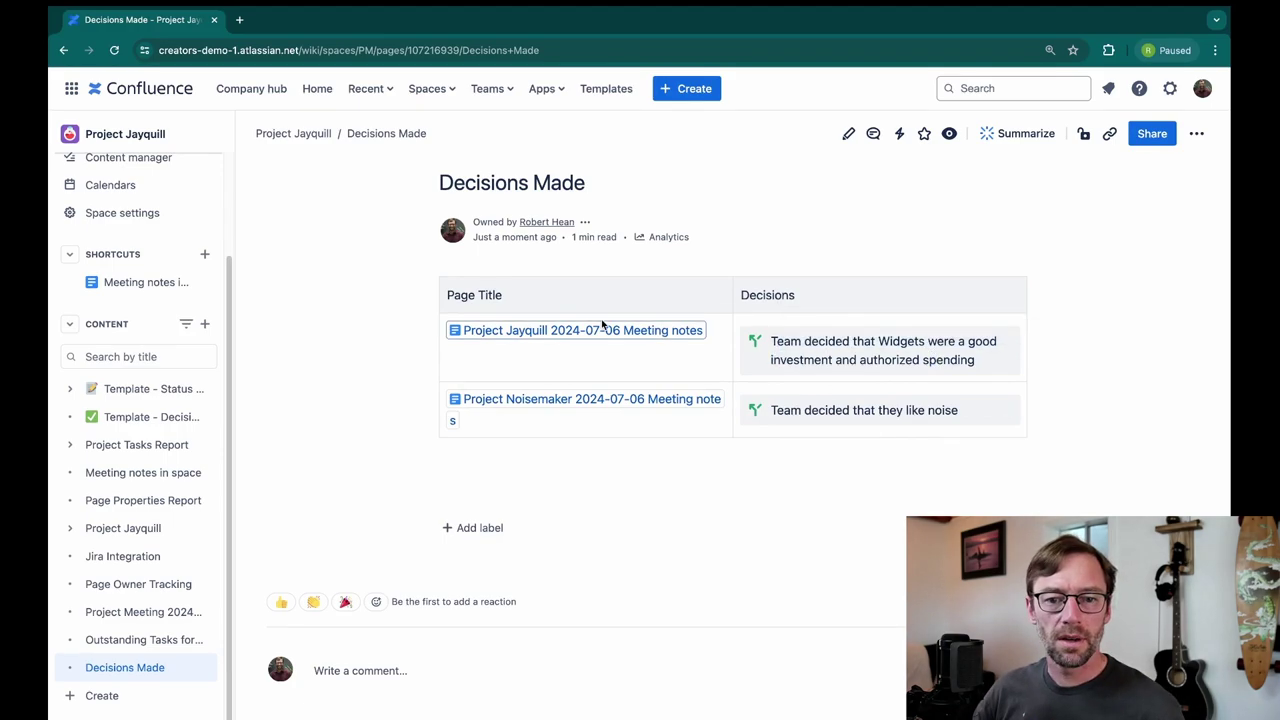
mouse_move(613, 332)
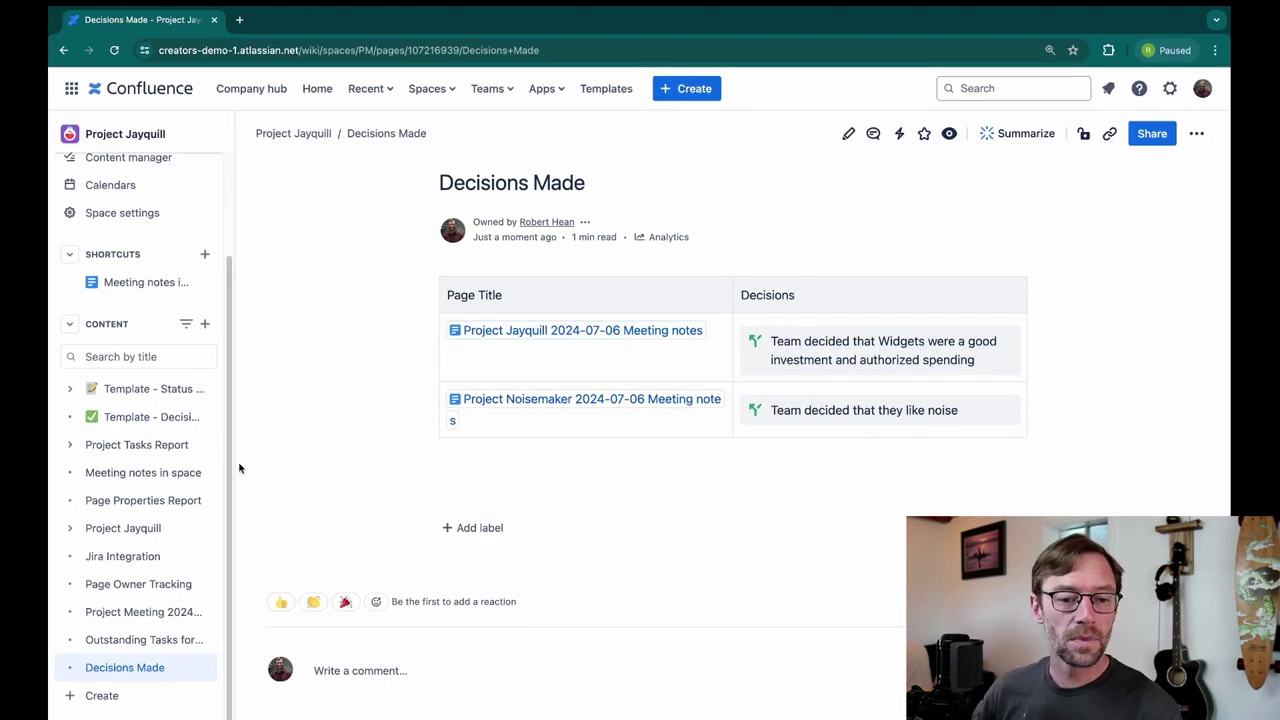
Step: Create a new blank page titled 'Team Meeting 7/13/2024'
left_click(206, 326)
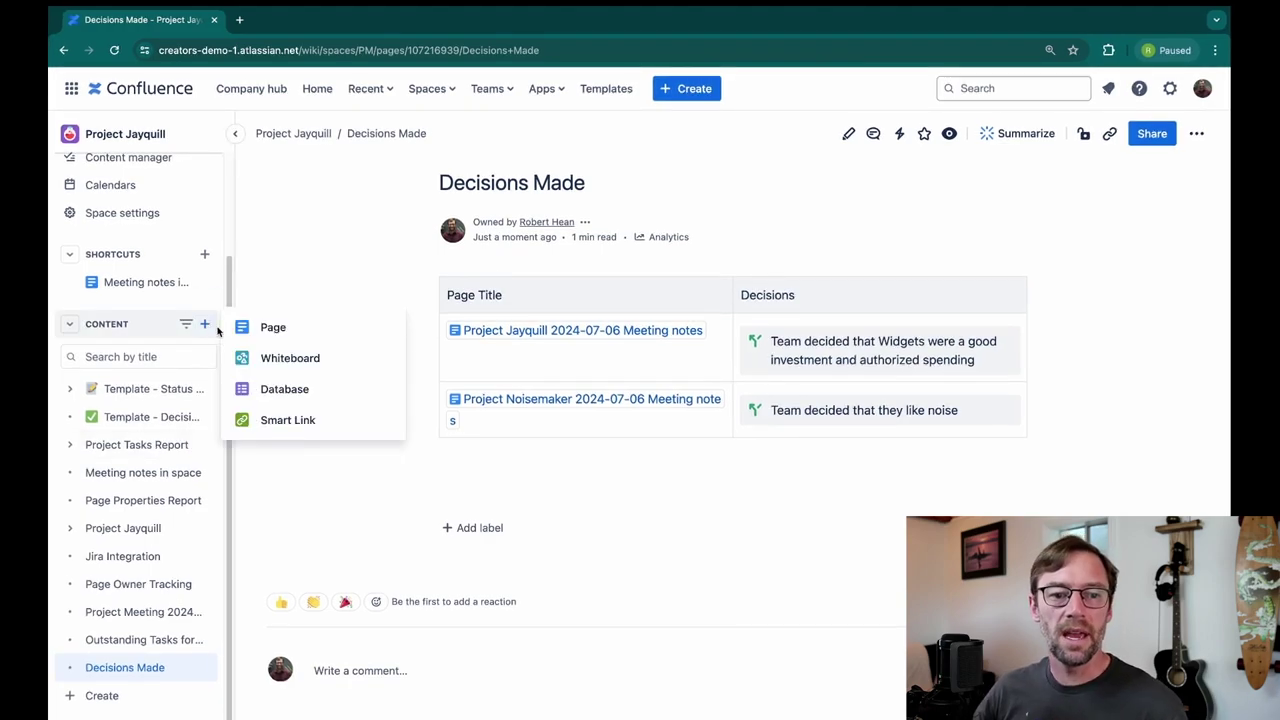
left_click(314, 329)
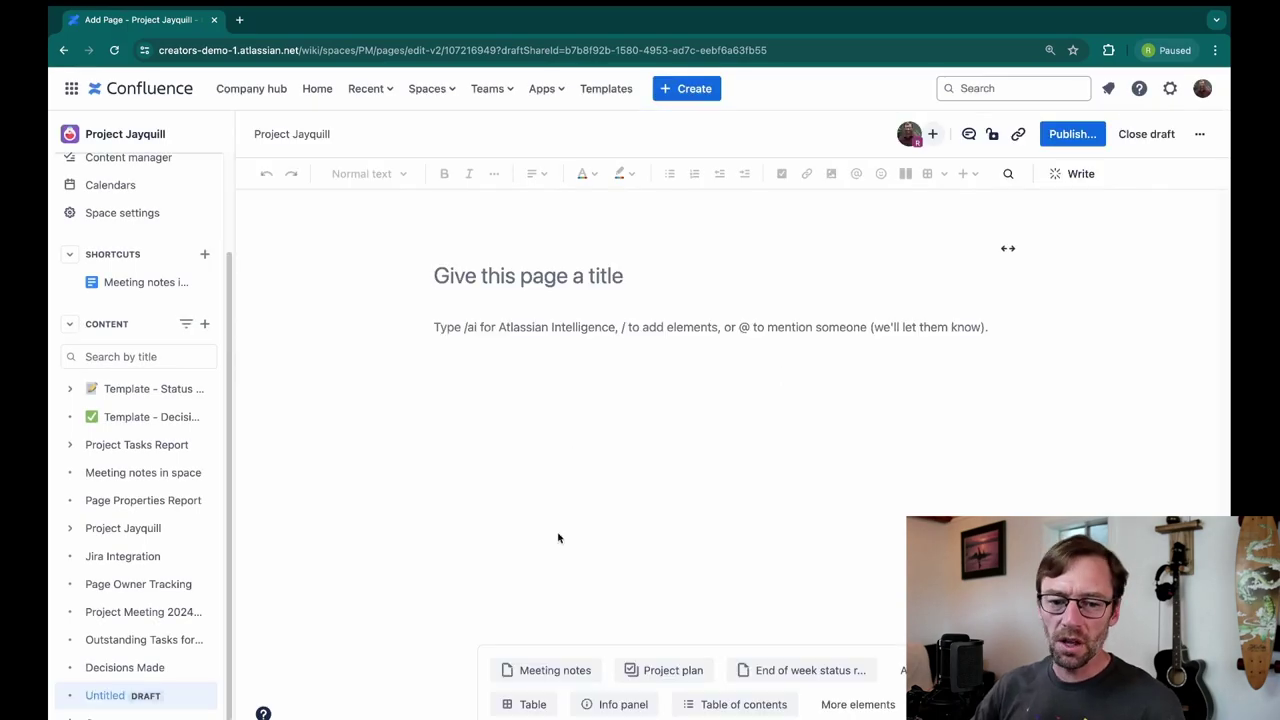
mouse_move(495, 265)
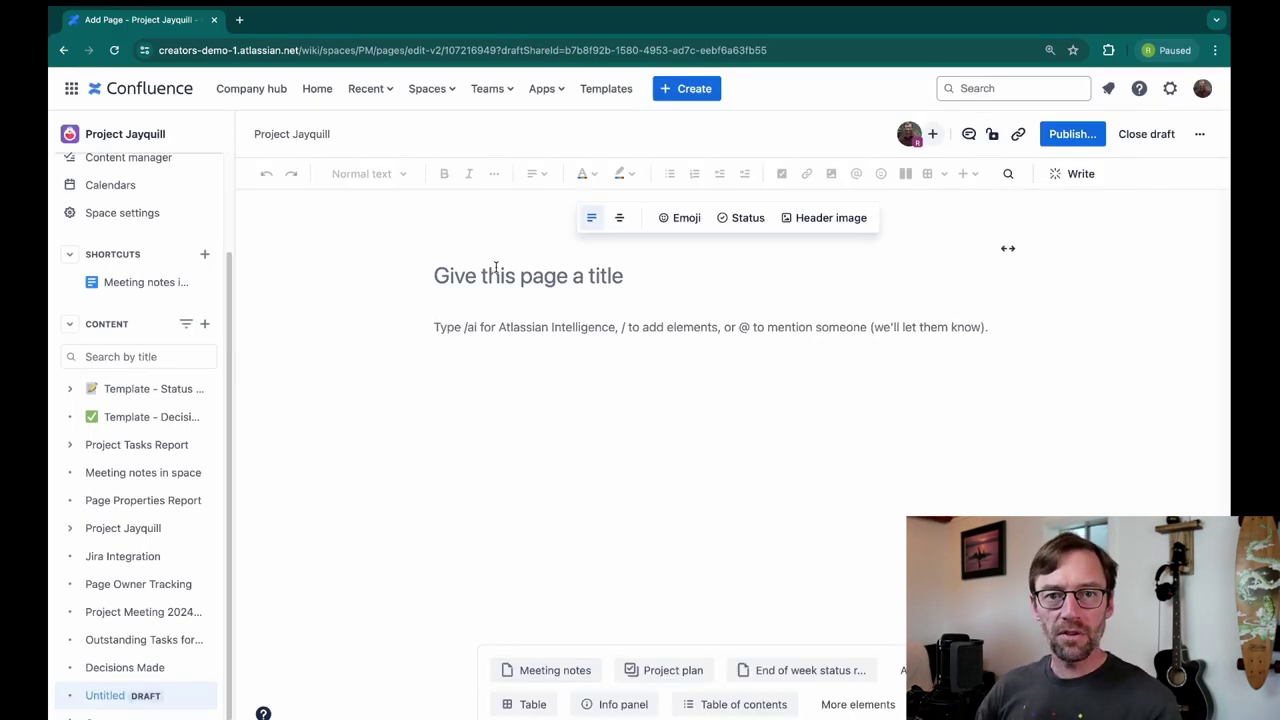
type("Team Meeting 7/13/2024")
Step: Add the headings 'Notes go here' and 'Decisions' to the page body
key("Return")
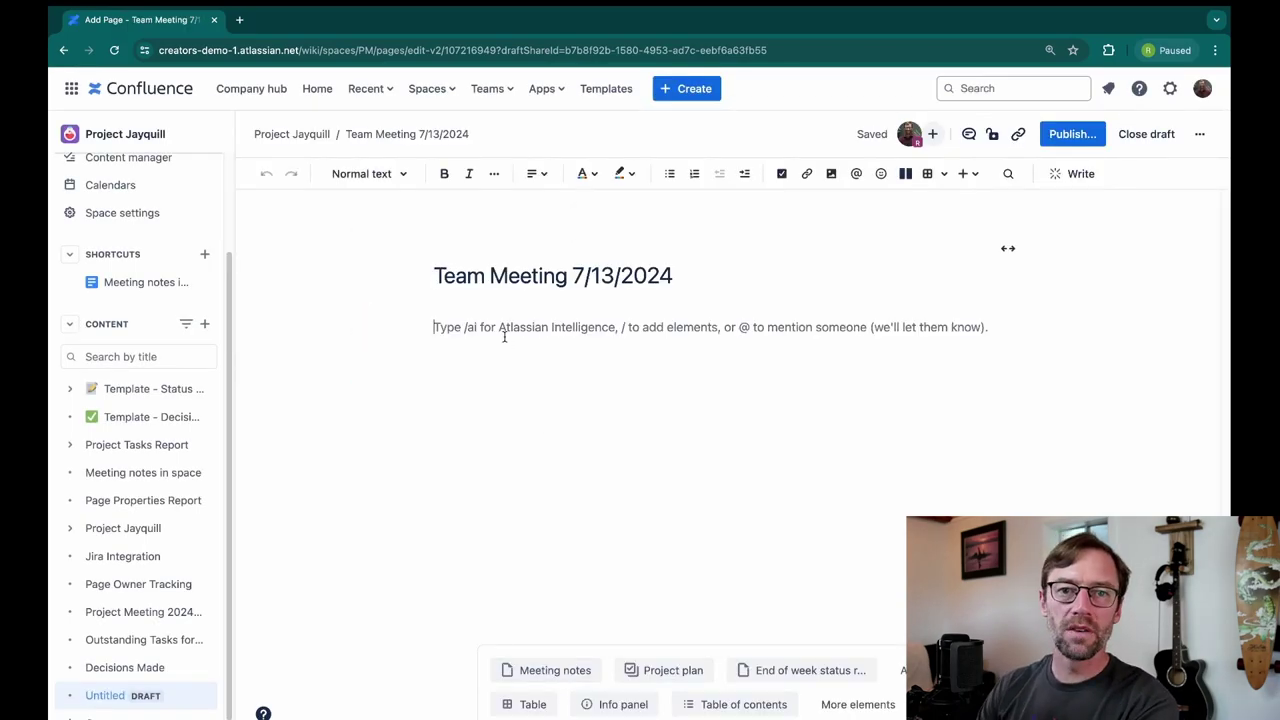
type("# Notes go here")
key("Return")
type("# ")
type("DEci")
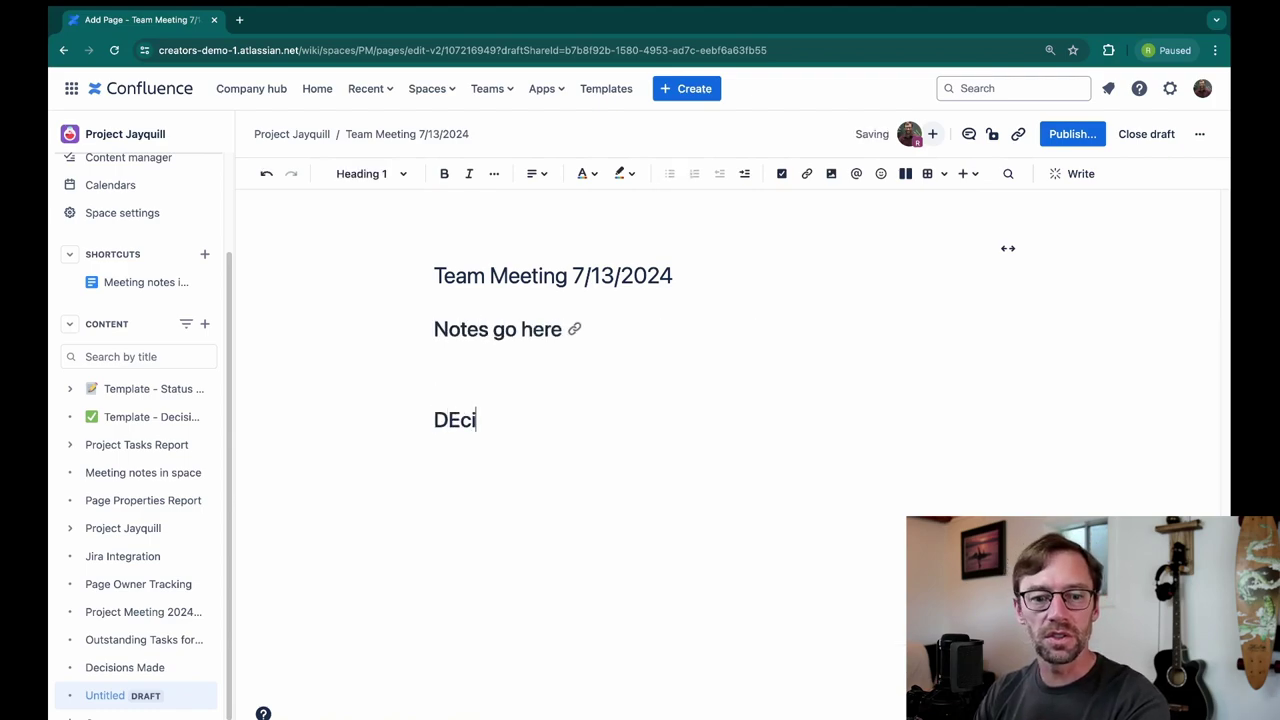
key("BackSpace")
key("BackSpace")
type("ecisions")
key("Return")
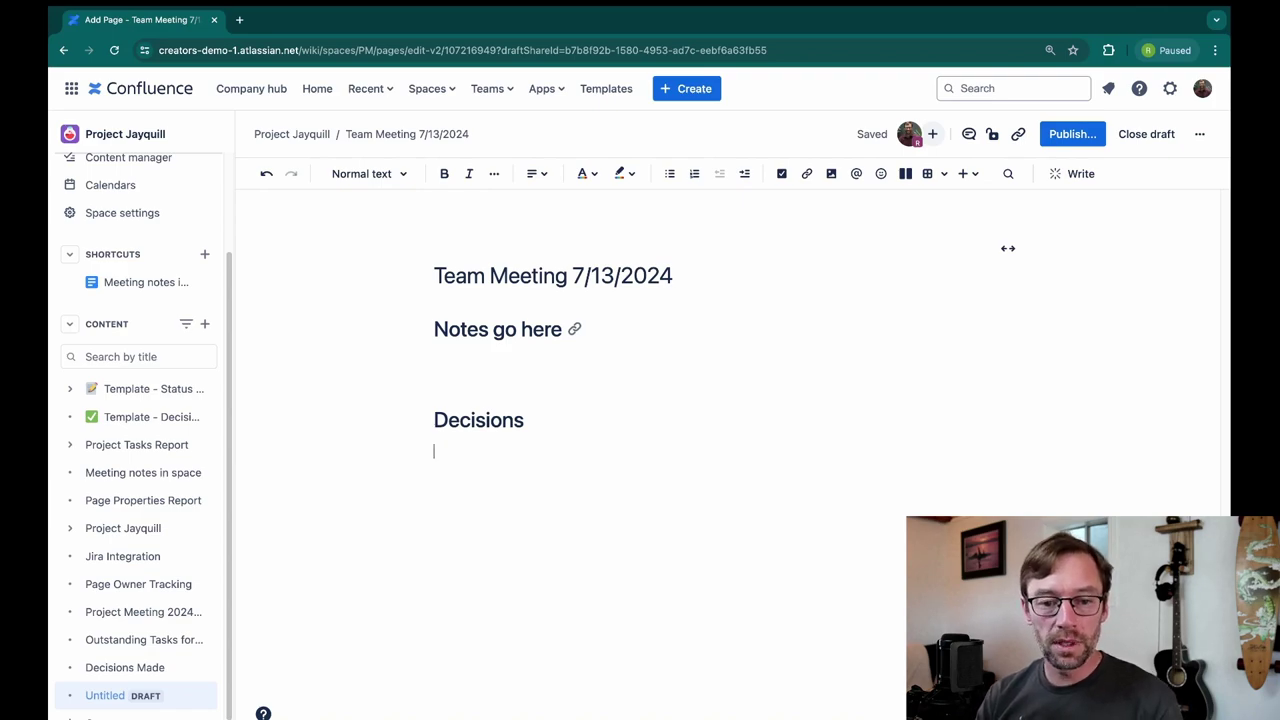
Step: Add decisions 'Go with Acme as a vendor' and 'Only purchase items from catalog B'
type("/dec")
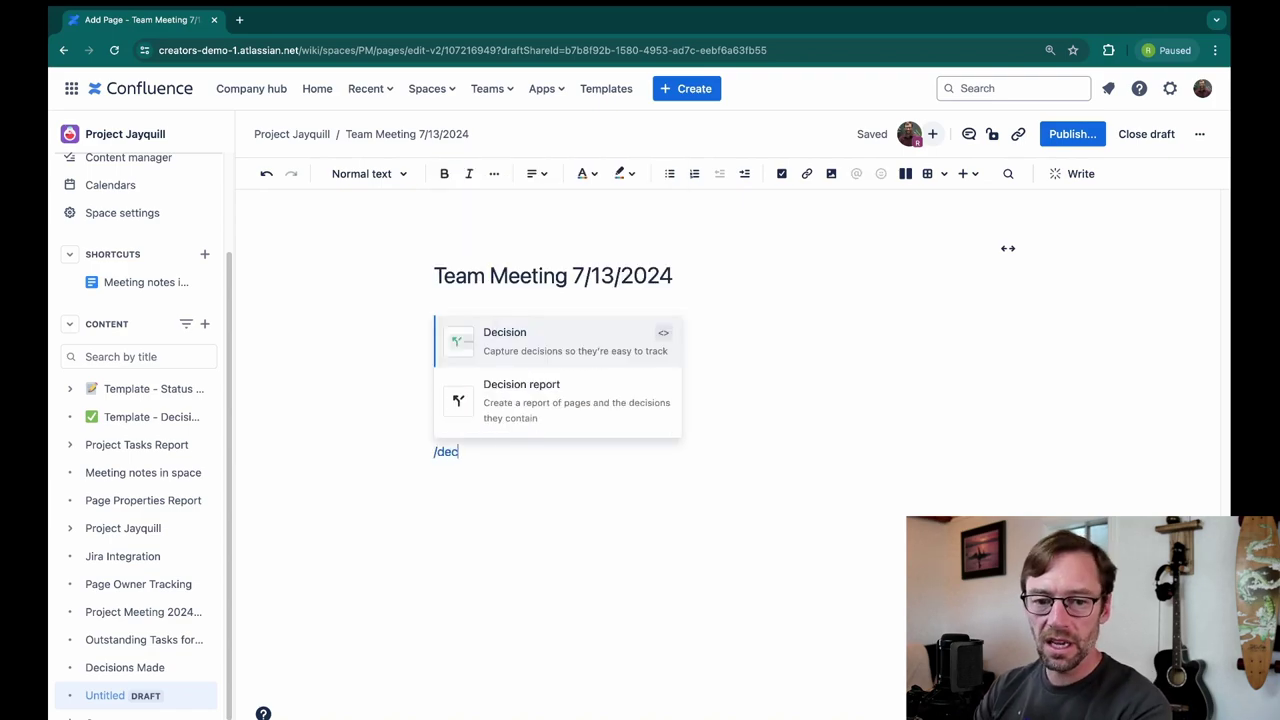
key("Return")
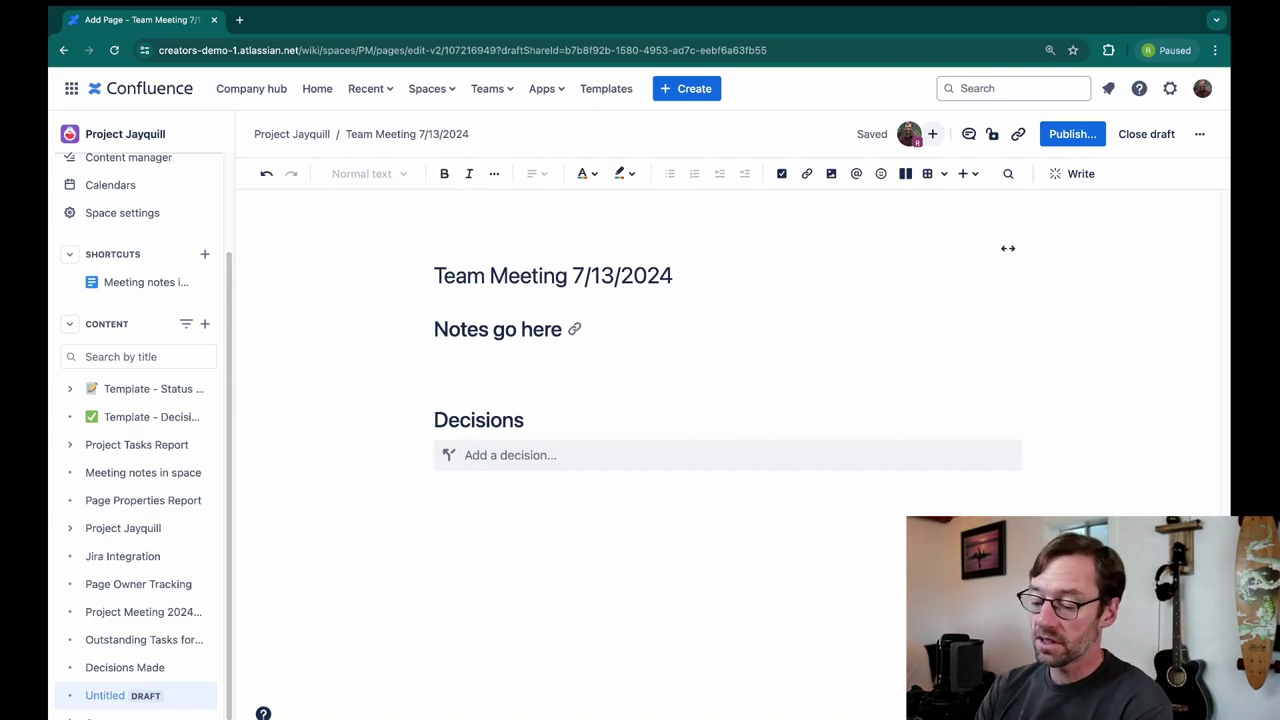
type("Go with Acme as a vendor")
key("Return")
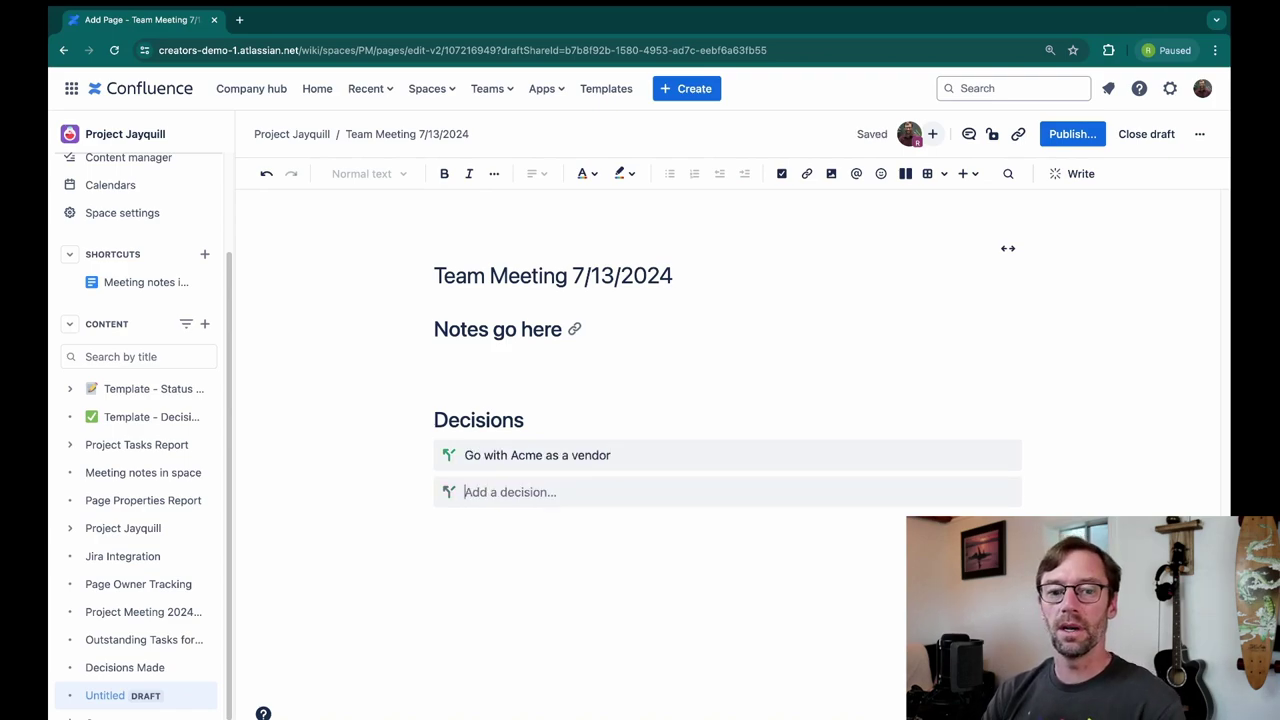
type("Only purchase items from catalog B")
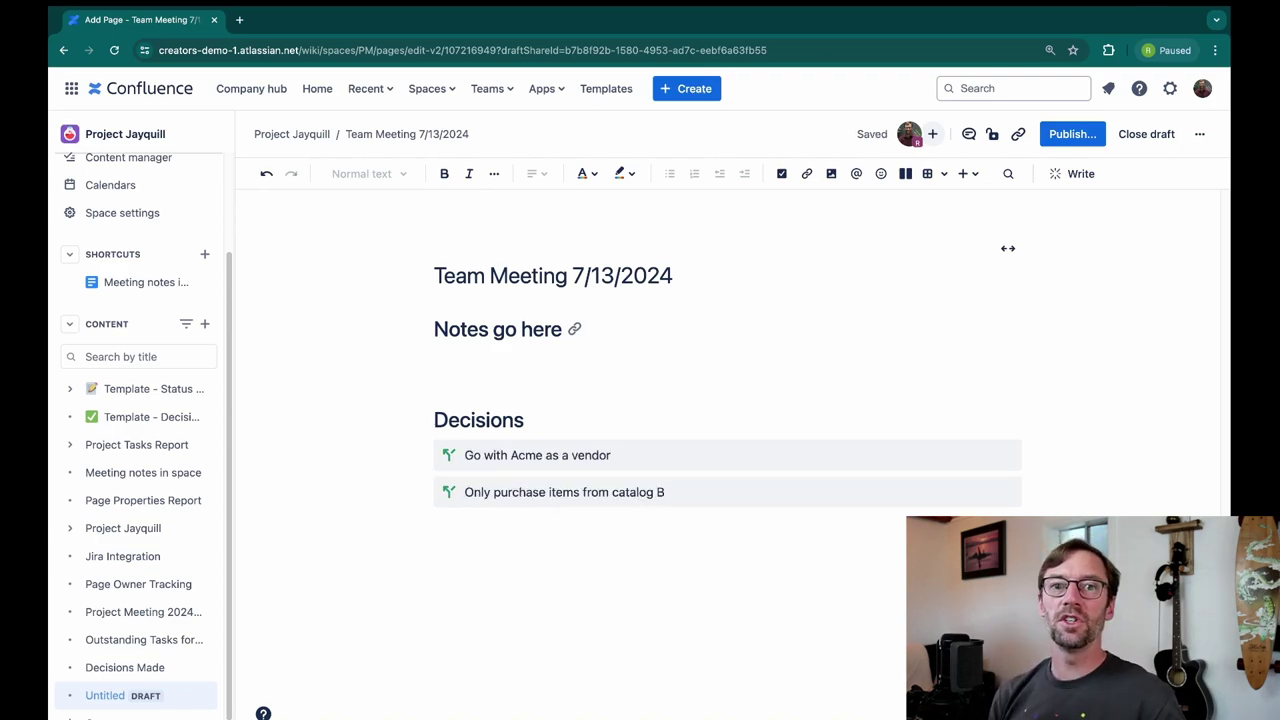
Step: Undo a stray /dec entry above Decisions and publish the page
left_click(486, 351)
left_click_drag(449, 419, 540, 420)
left_click(486, 353)
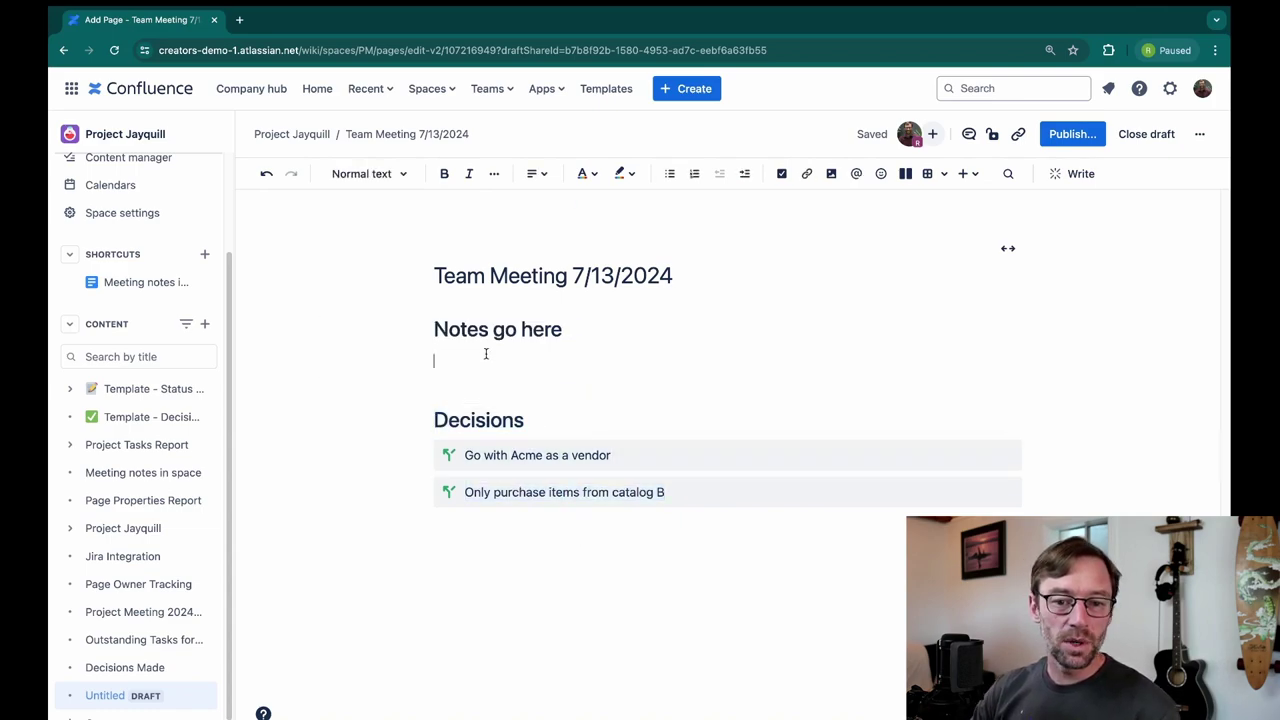
type("/dec")
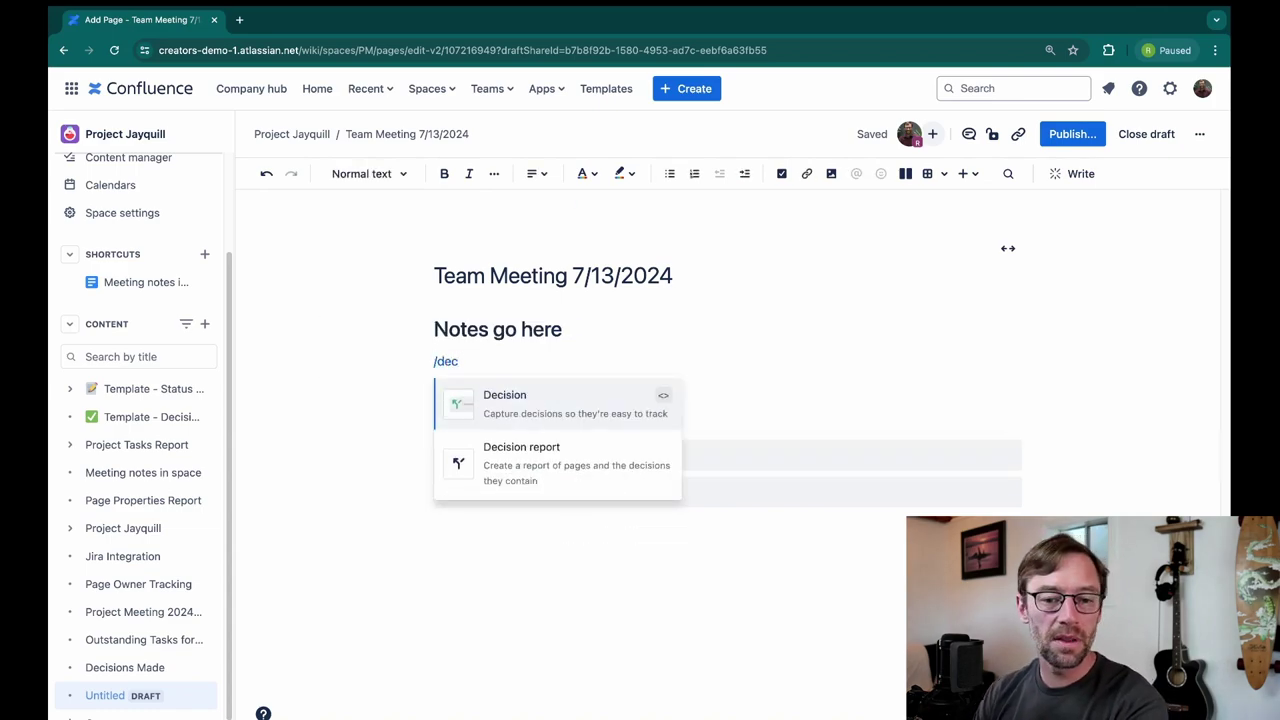
key("super+z")
key("super+z")
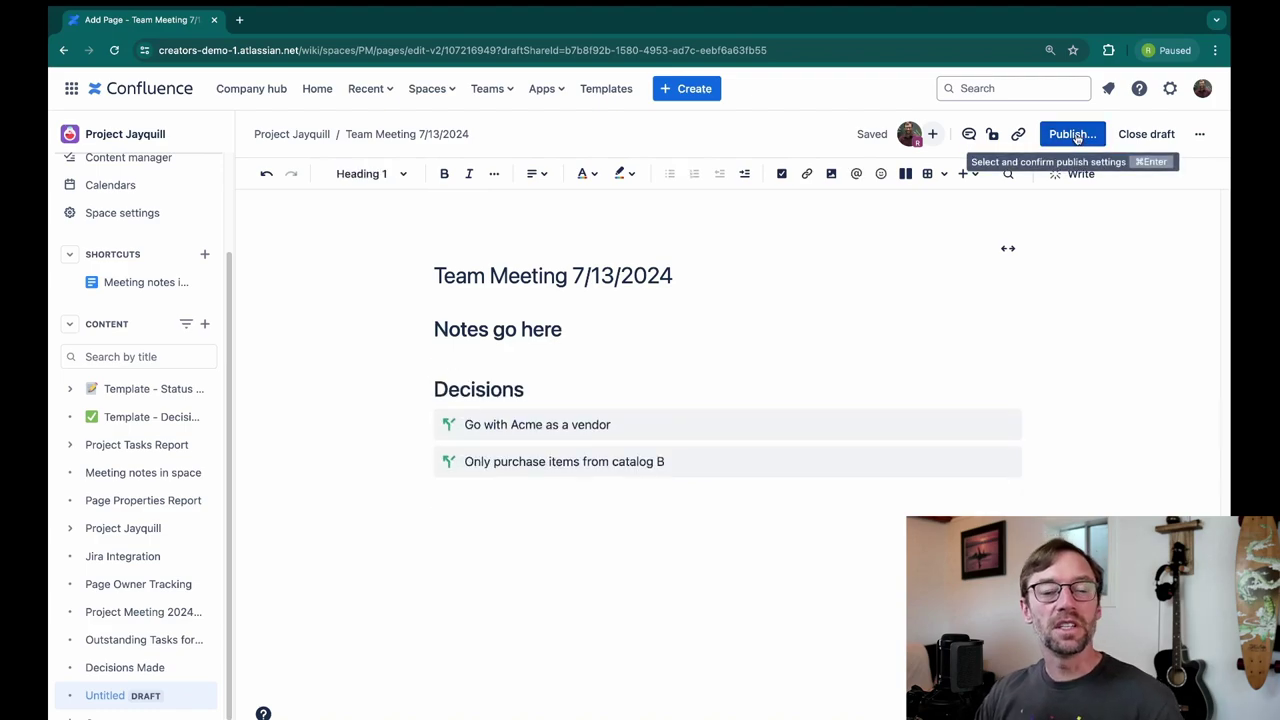
left_click(1077, 138)
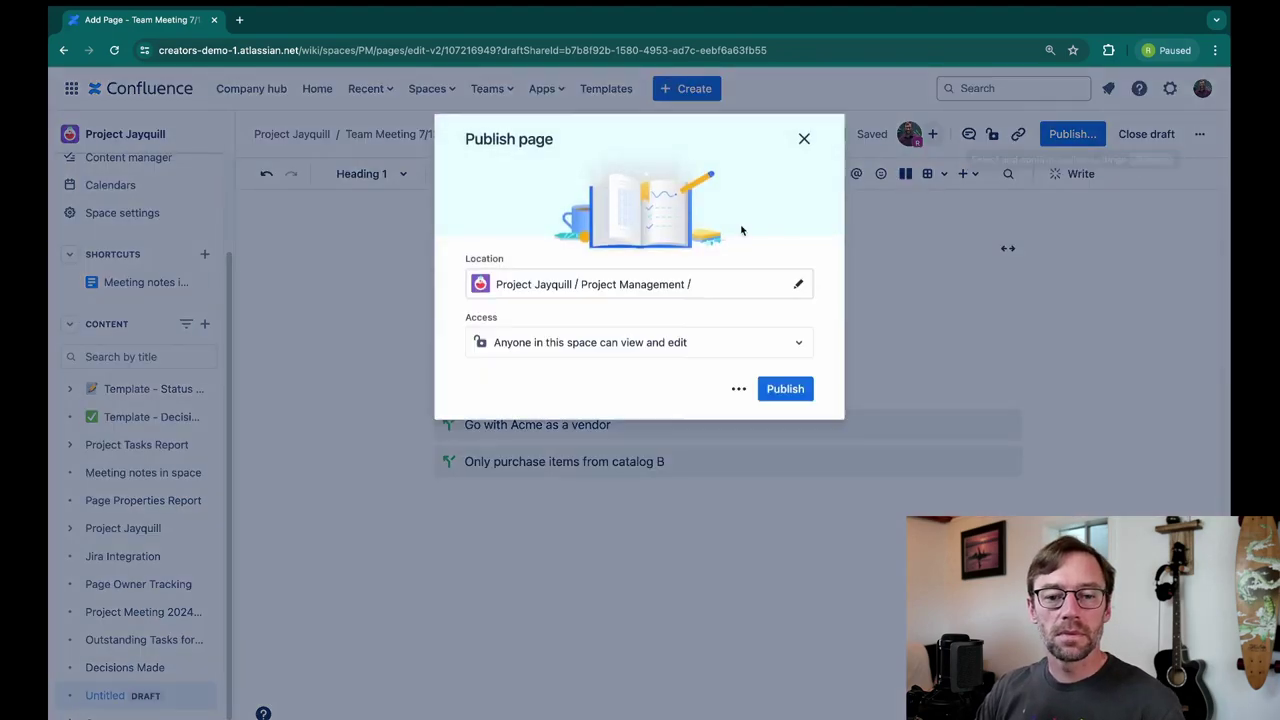
left_click(787, 393)
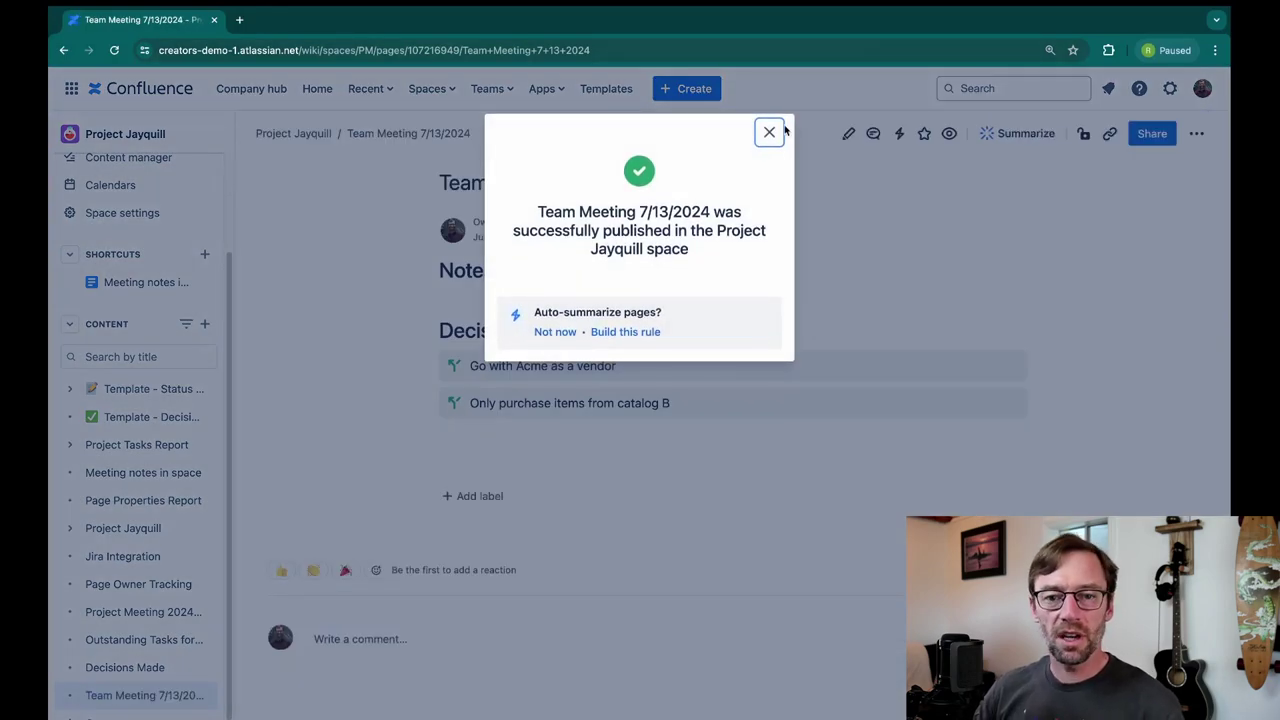
Step: Add the label 'project' to the published Team Meeting 7/13/2024 page
left_click(768, 133)
left_click(489, 496)
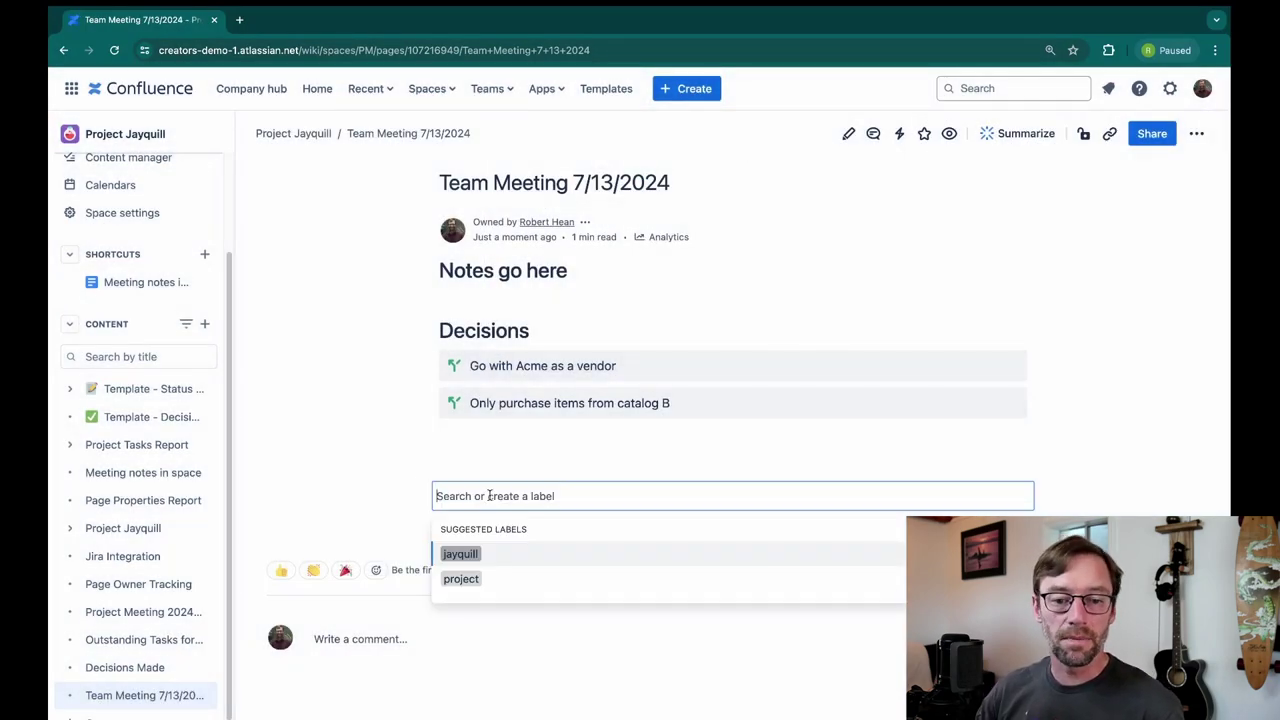
type("project")
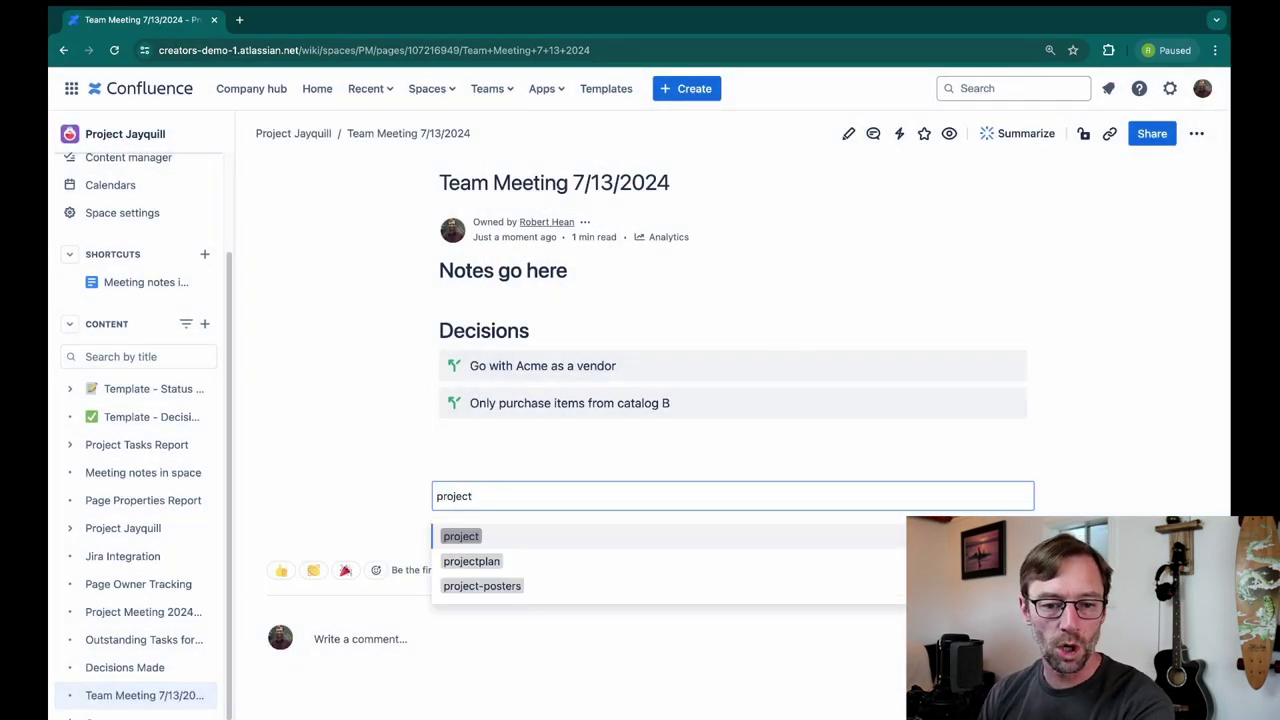
key("Return")
left_click(1050, 251)
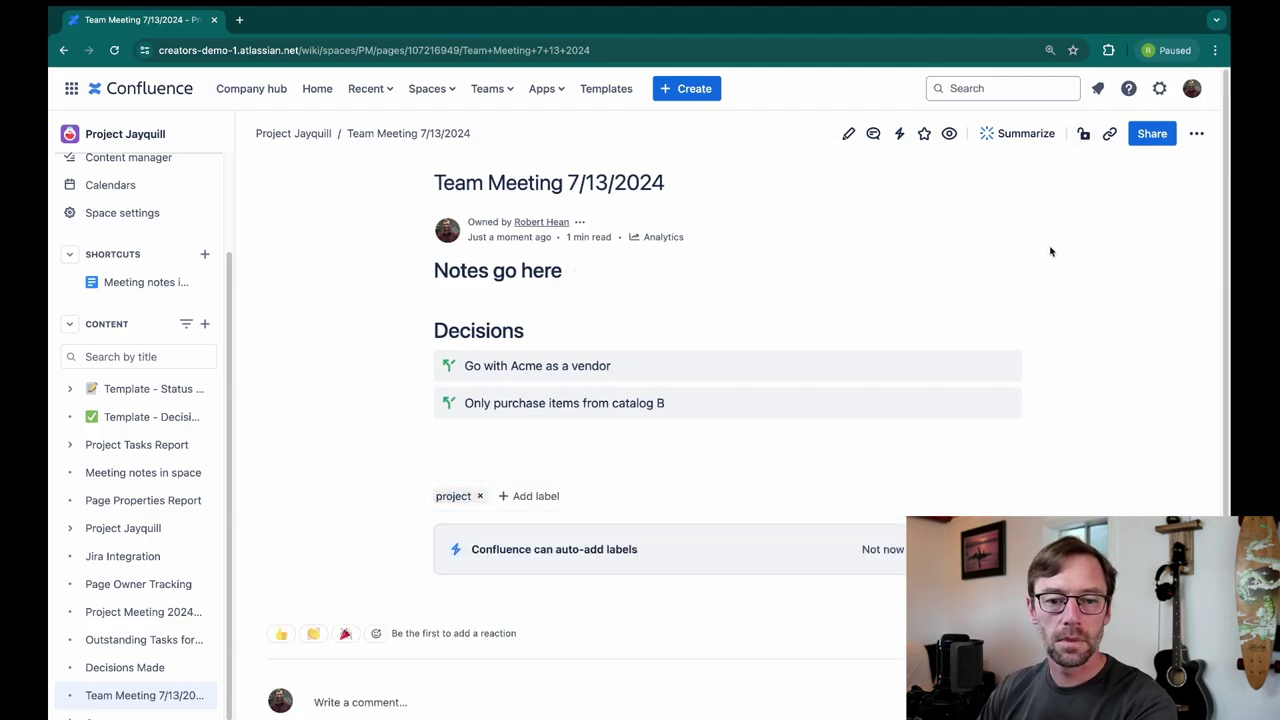
scroll(150, 500, "down", 1)
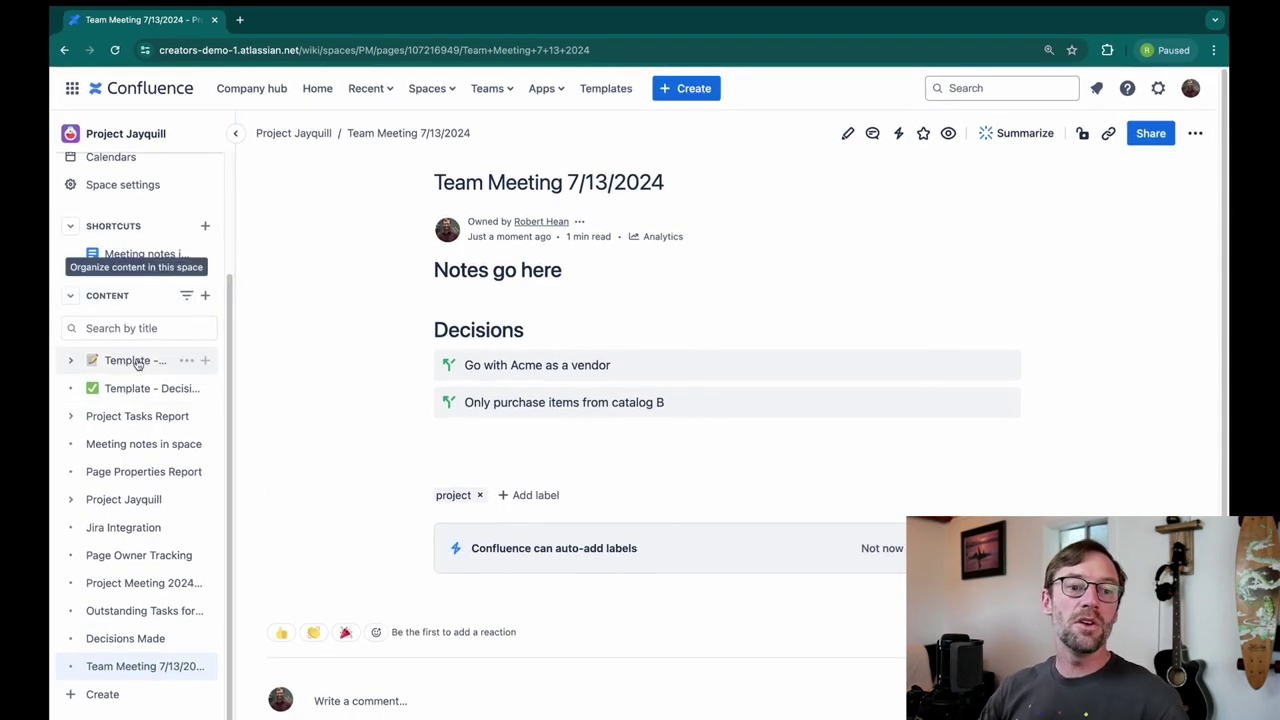
Step: Create another blank page in Project Jayquill and begin its 'Project Decisions' title
left_click(127, 144)
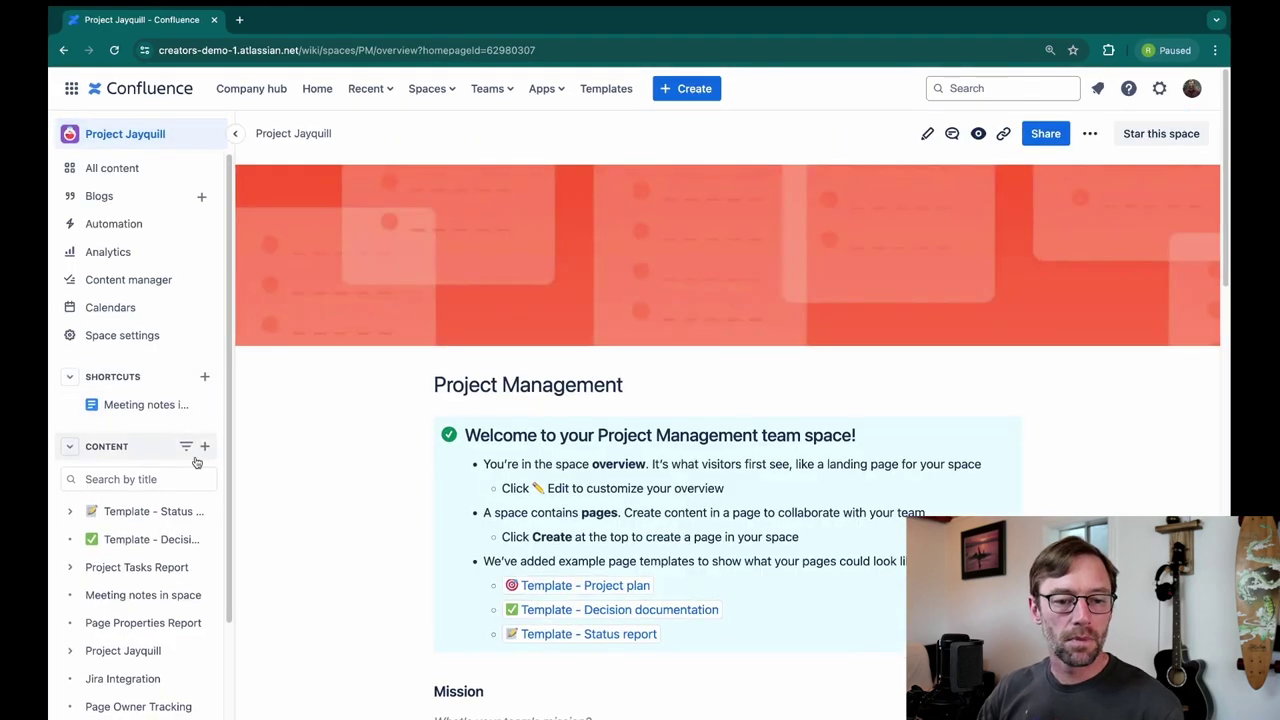
left_click(204, 450)
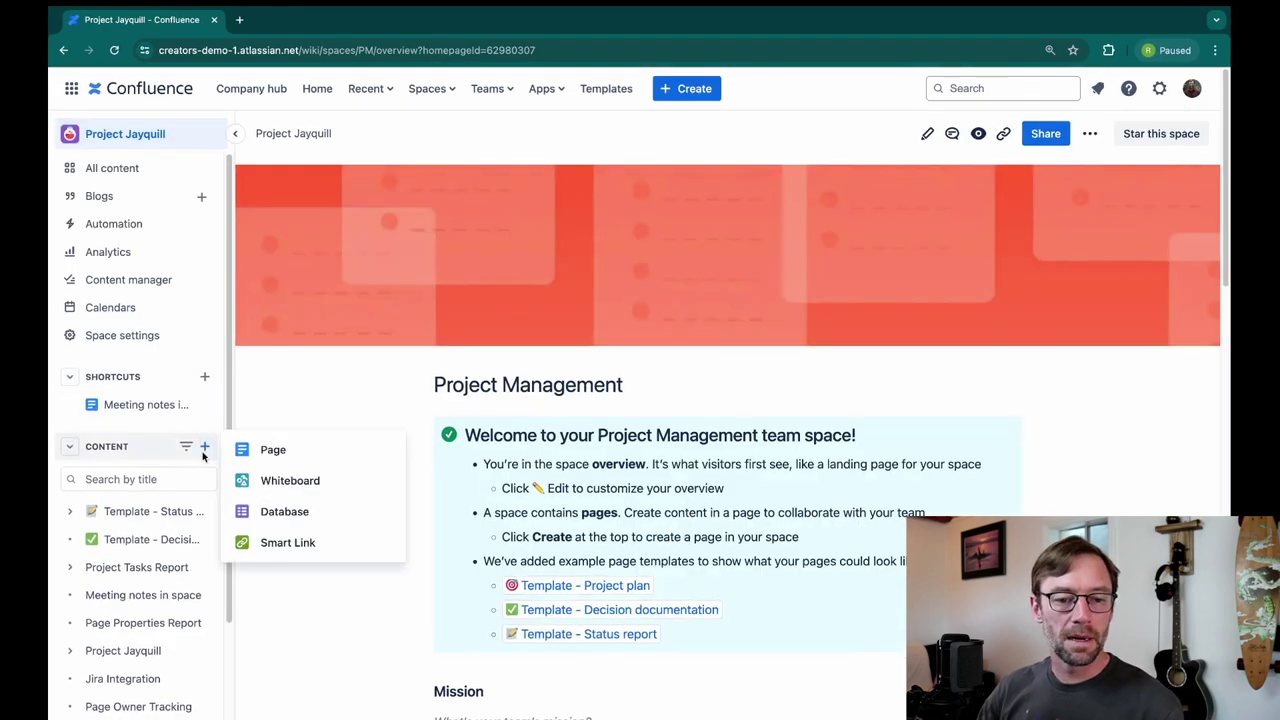
left_click(271, 450)
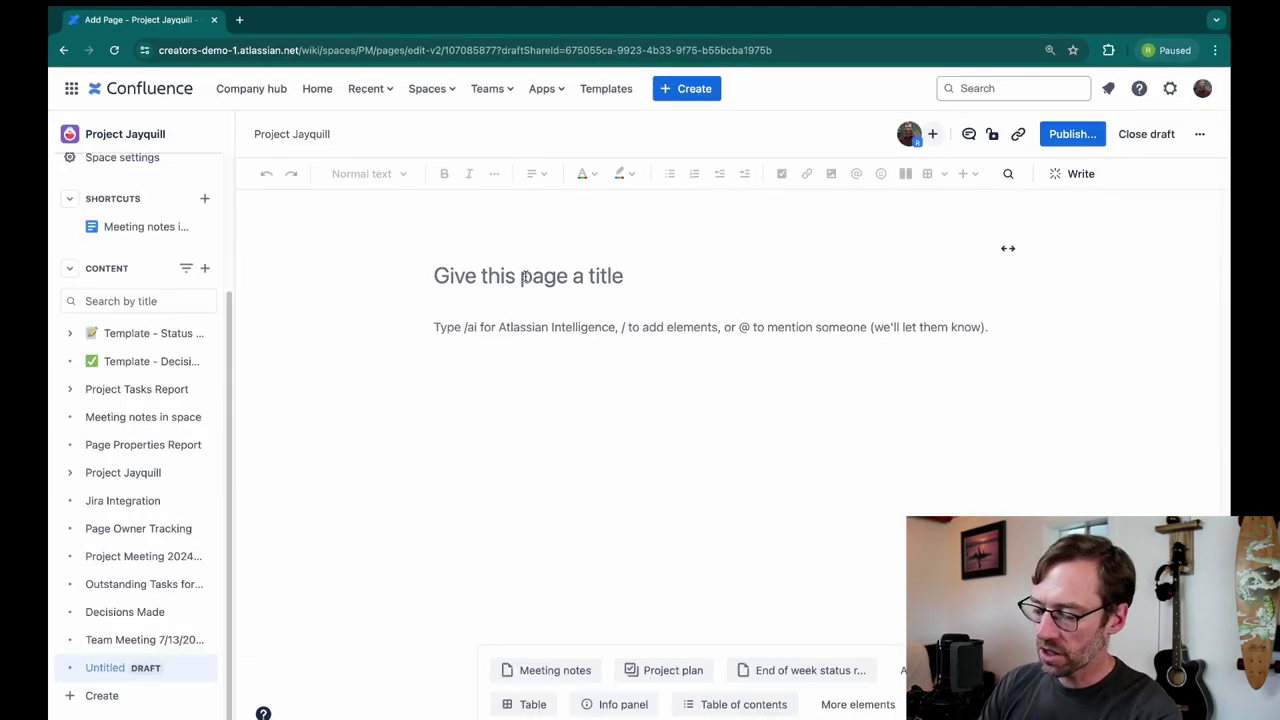
type("Project Decicion")
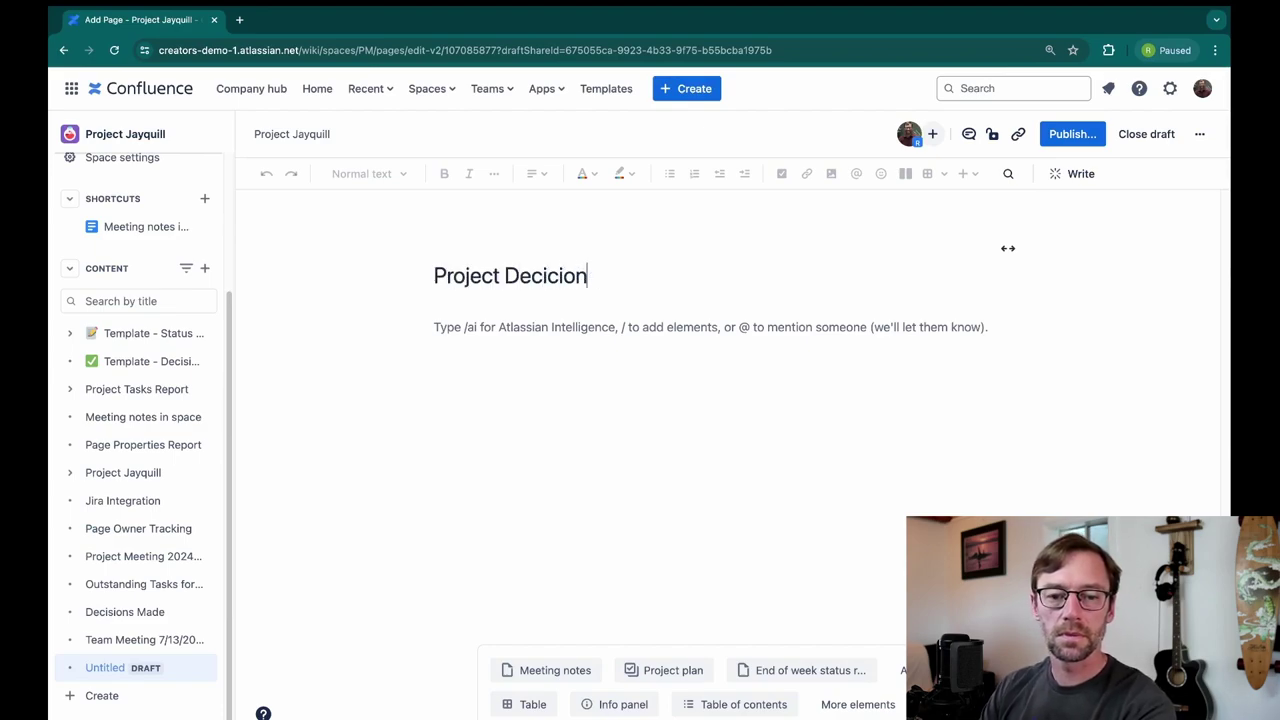
key("BackSpace")
key("BackSpace")
key("BackSpace")
key("BackSpace")
Step: Complete the 'Project Decisions' title and insert a Decision report macro in the body
type("sions")
key("Return")
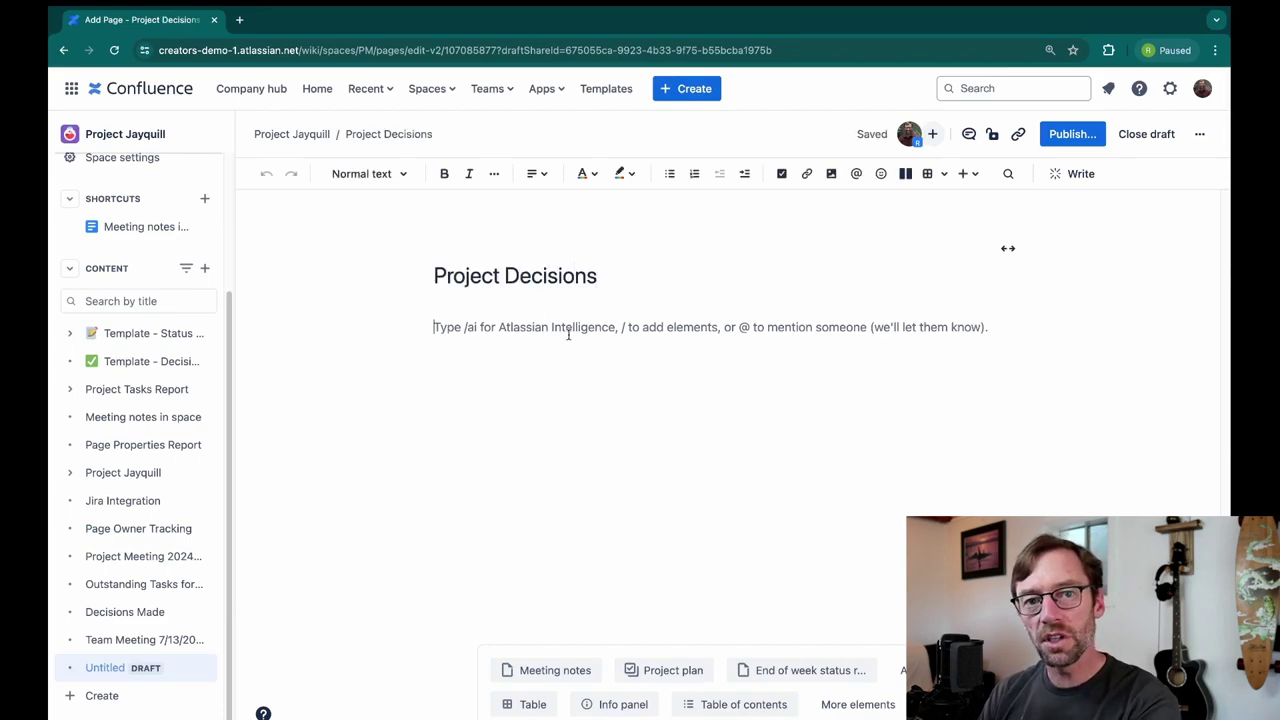
type("/")
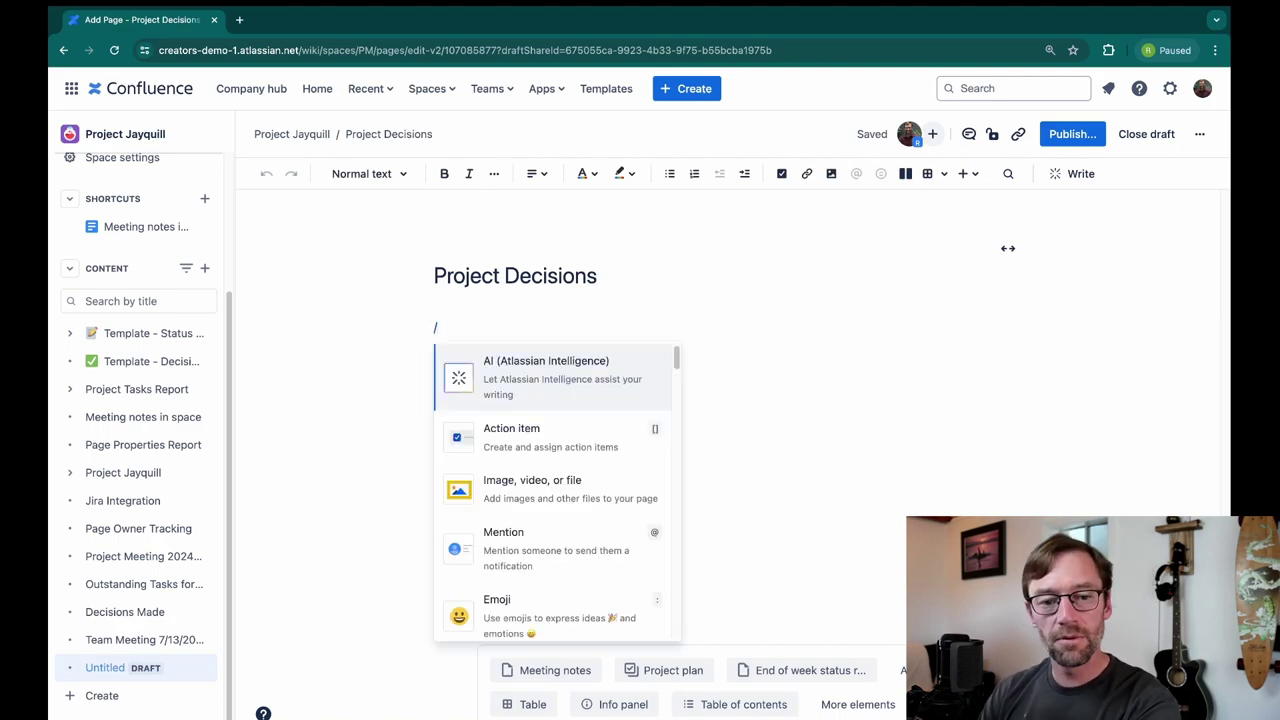
type("deci")
key("Down")
key("Return")
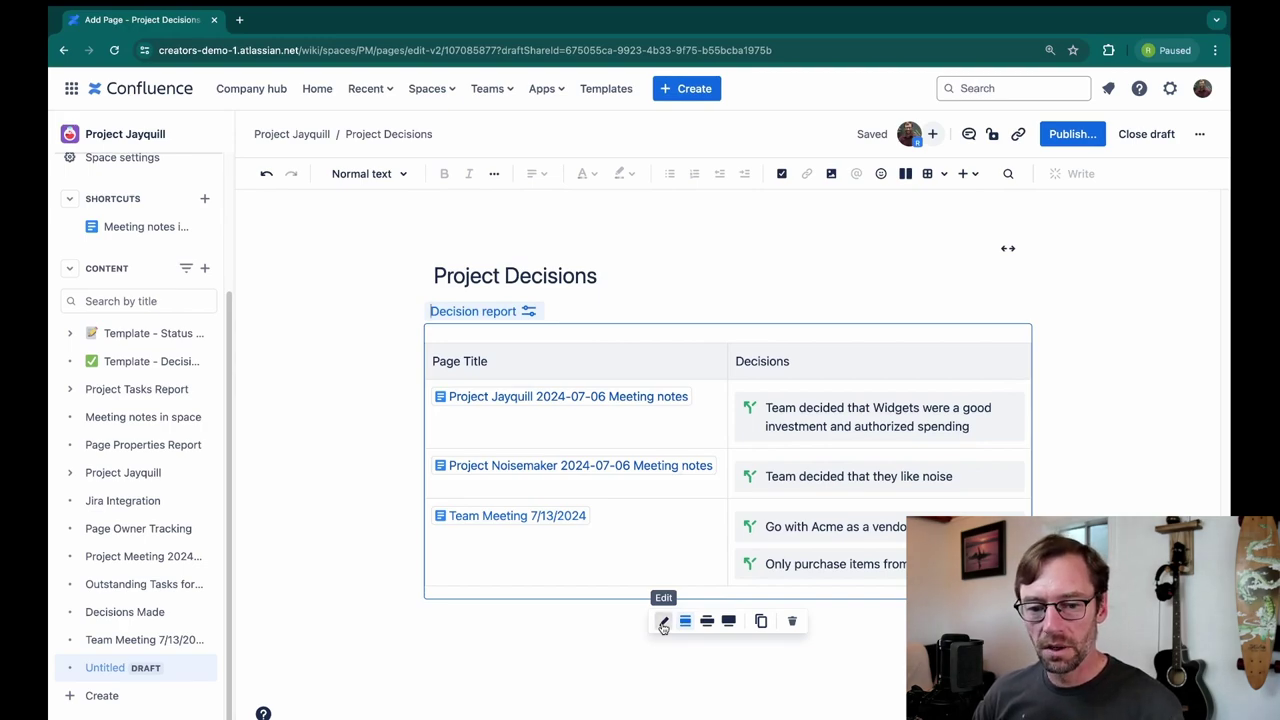
Step: Add a Label filter of 'project' to the Decision report, keeping only the current space
left_click(663, 623)
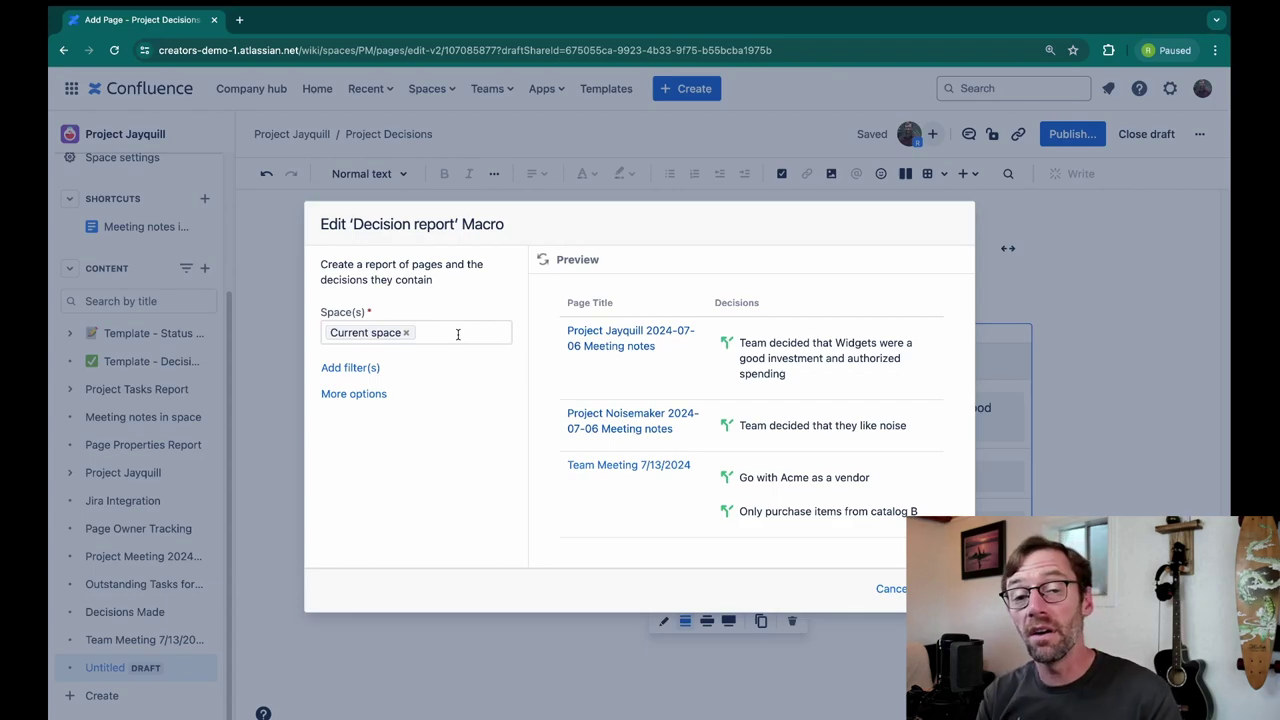
left_click(458, 334)
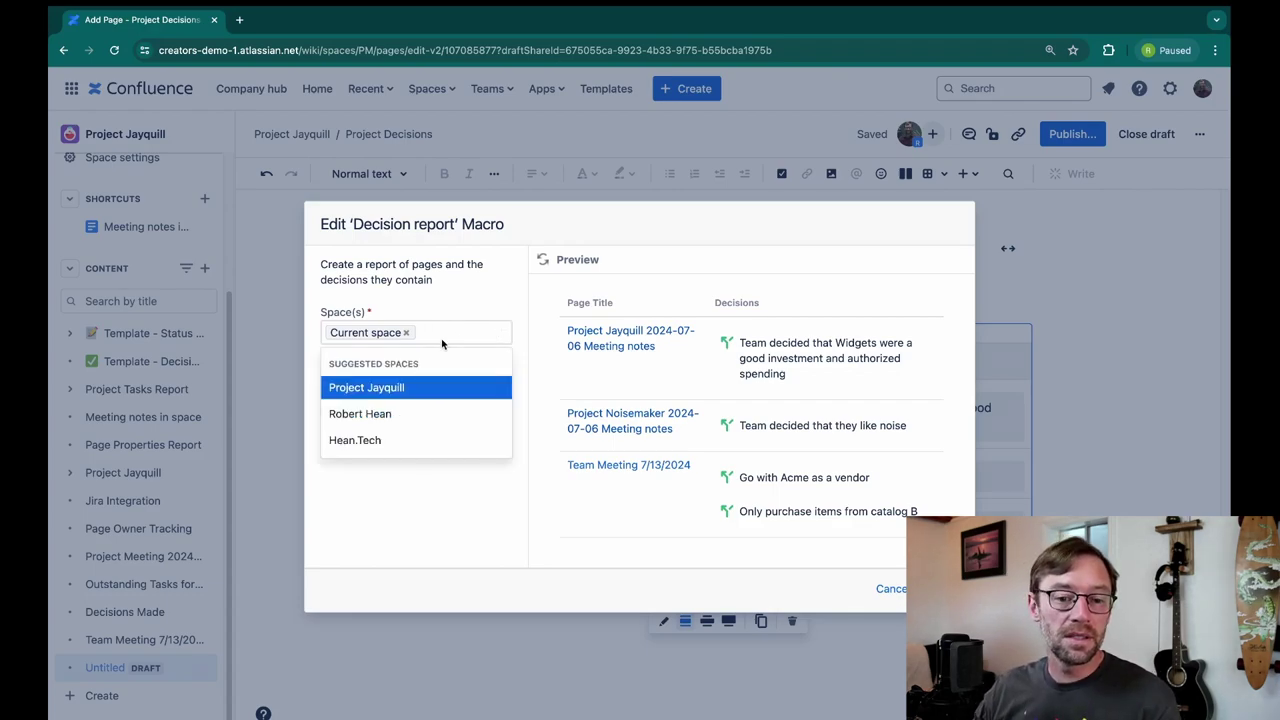
left_click(408, 414)
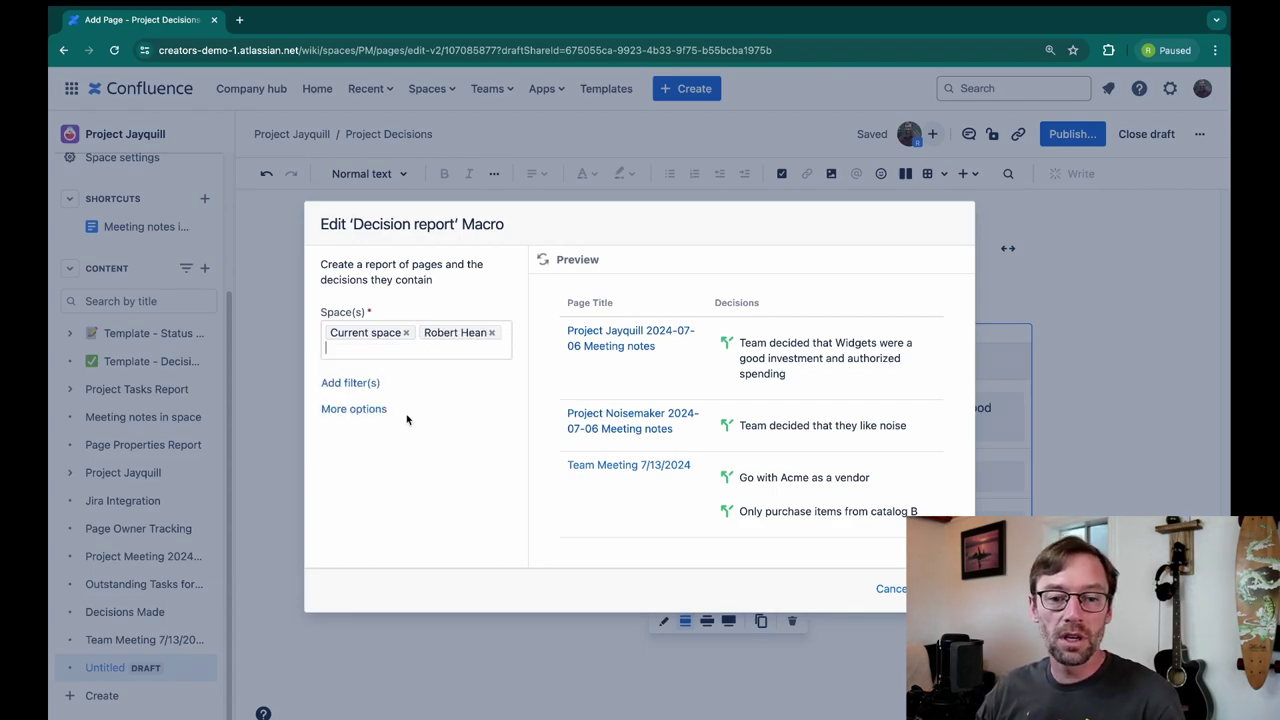
left_click(492, 333)
left_click(351, 372)
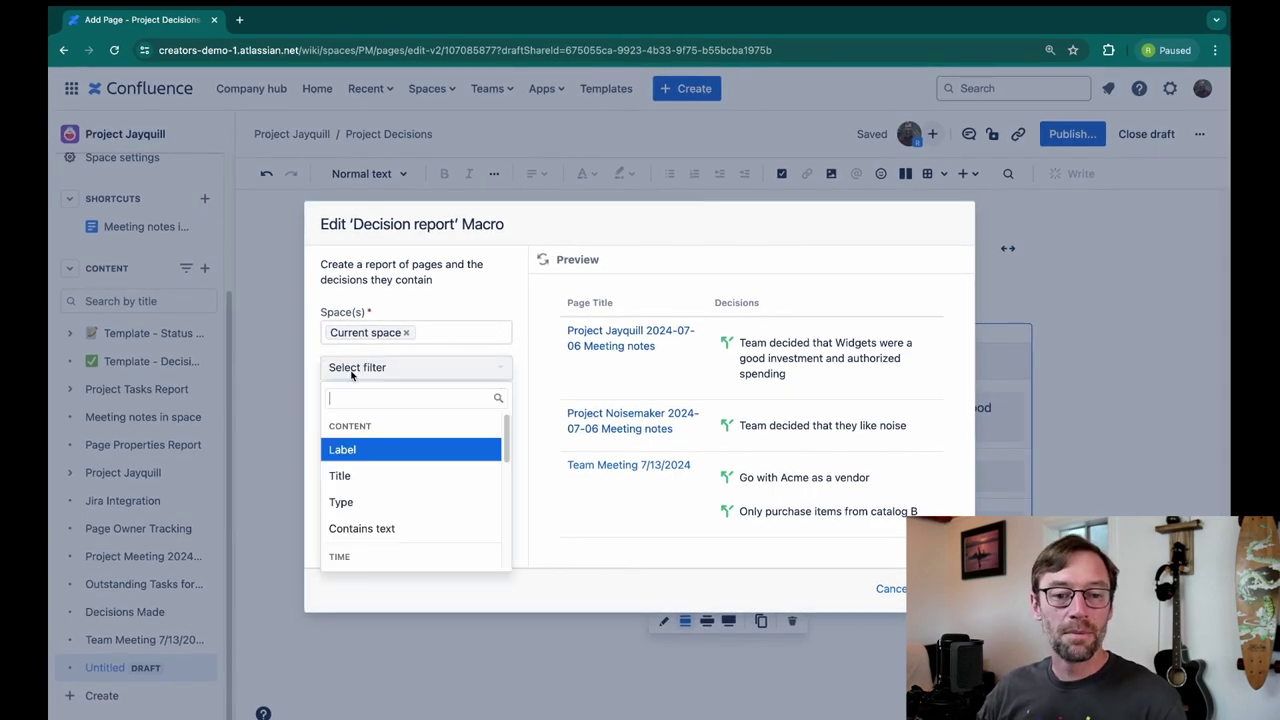
left_click(420, 457)
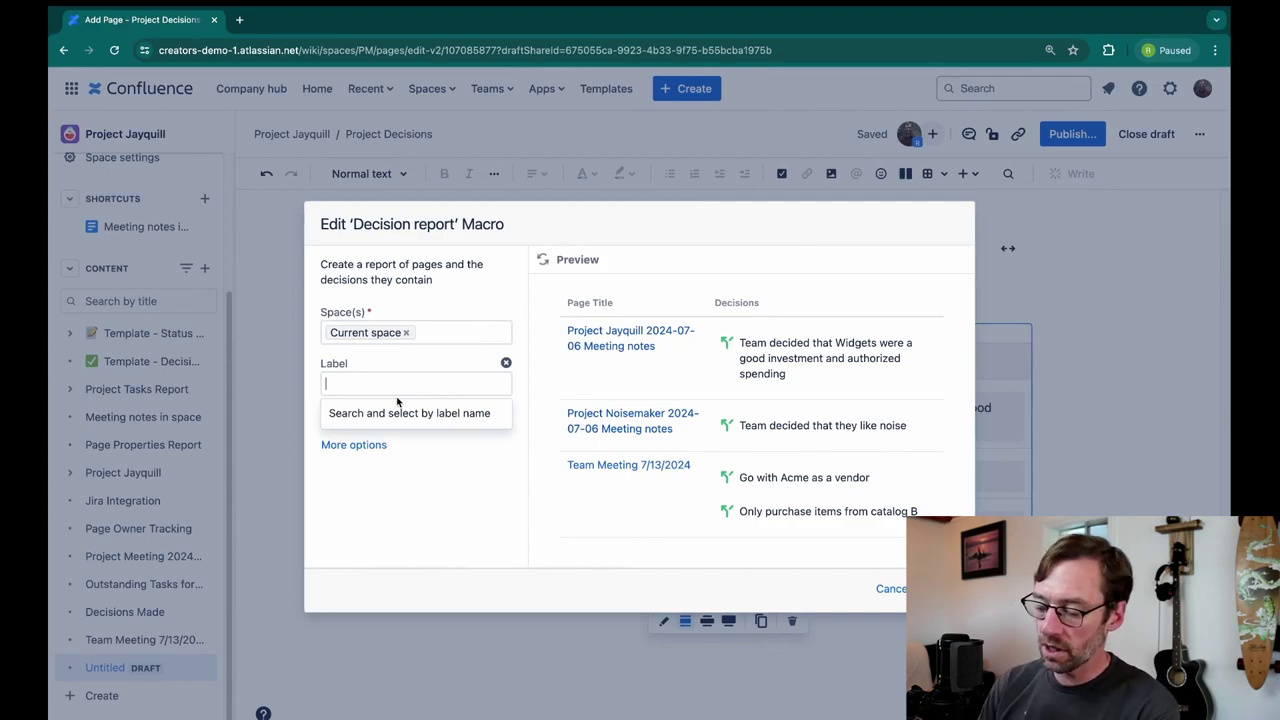
type("project")
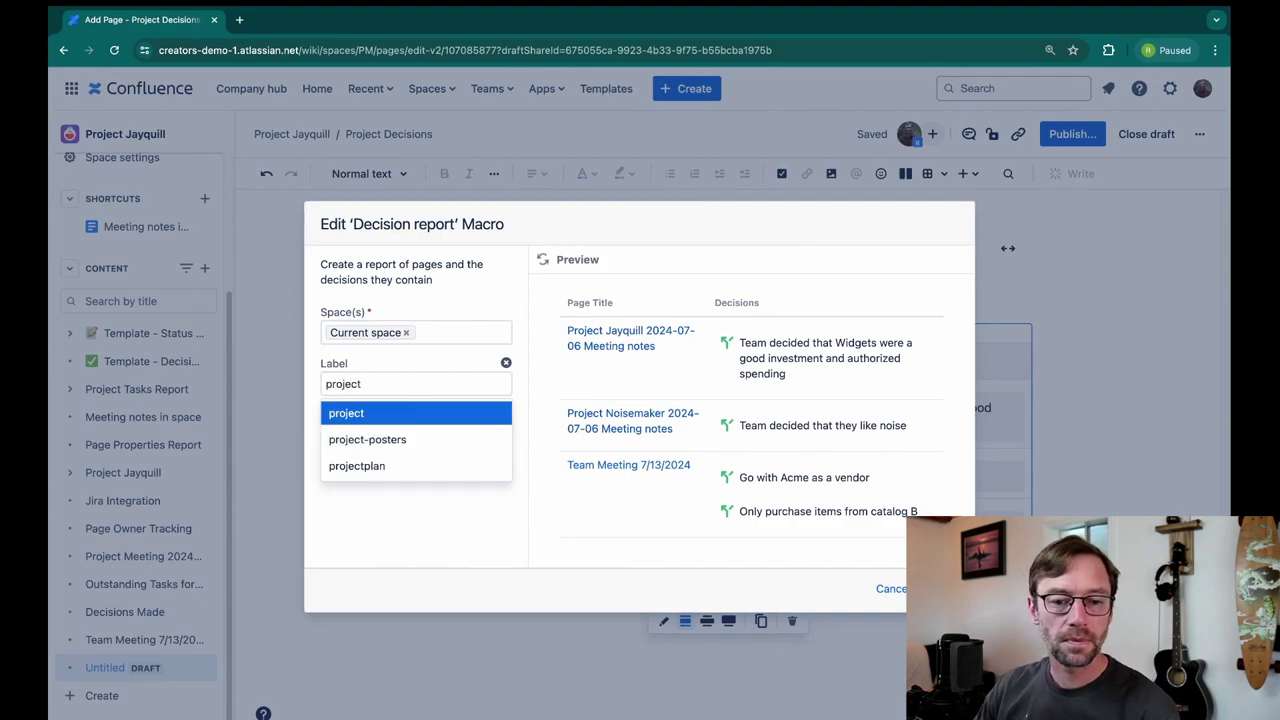
left_click(376, 416)
Step: Refresh the report preview and browse the additional filters without adding one
left_click(545, 262)
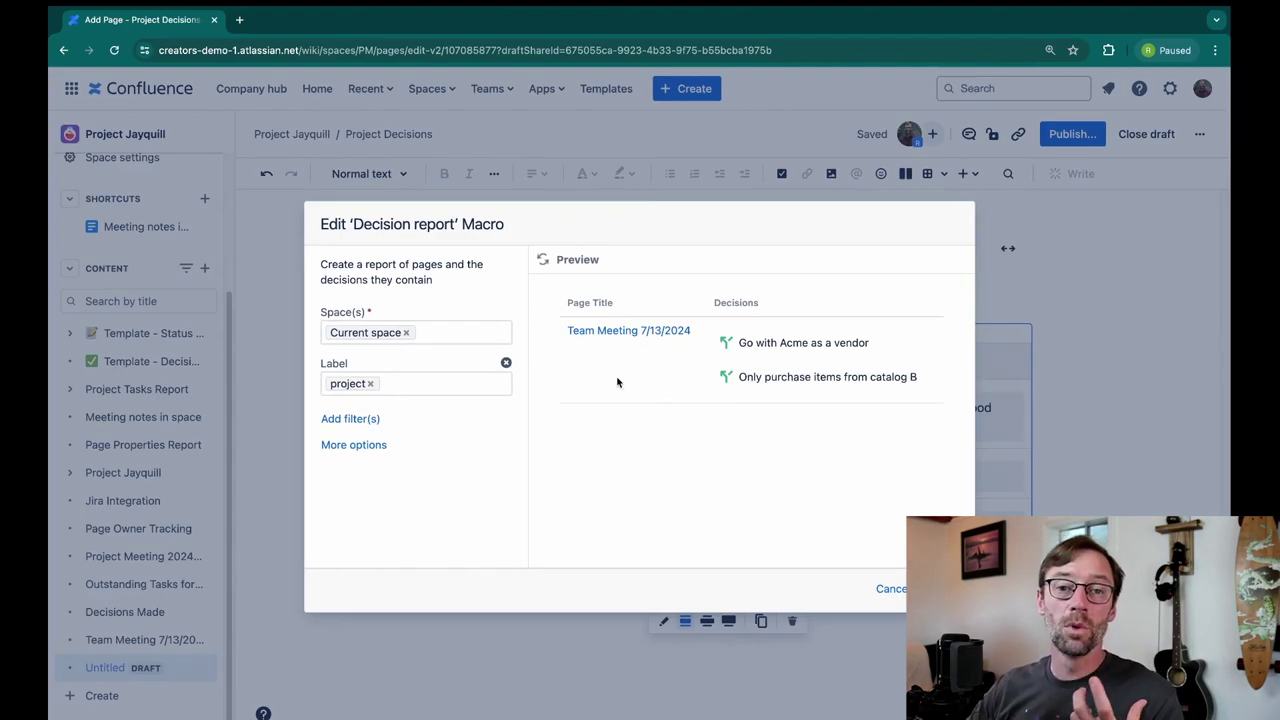
left_click(346, 418)
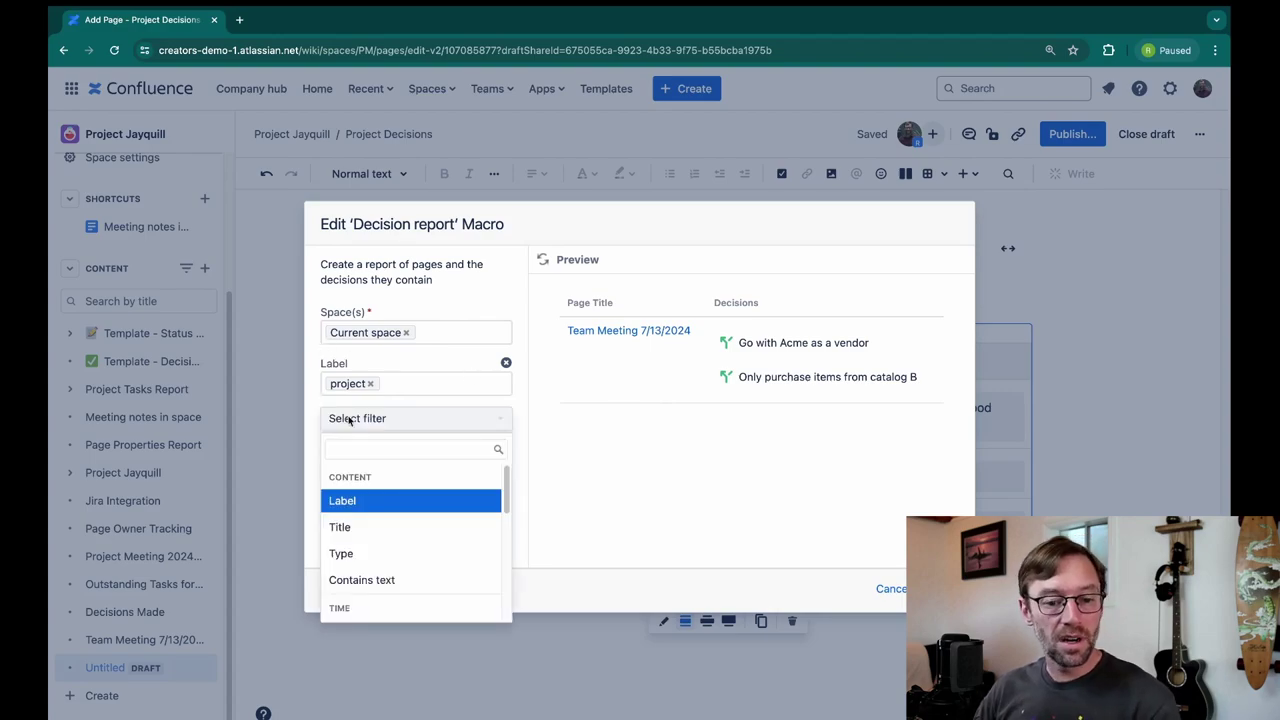
scroll(435, 500, "down", 2)
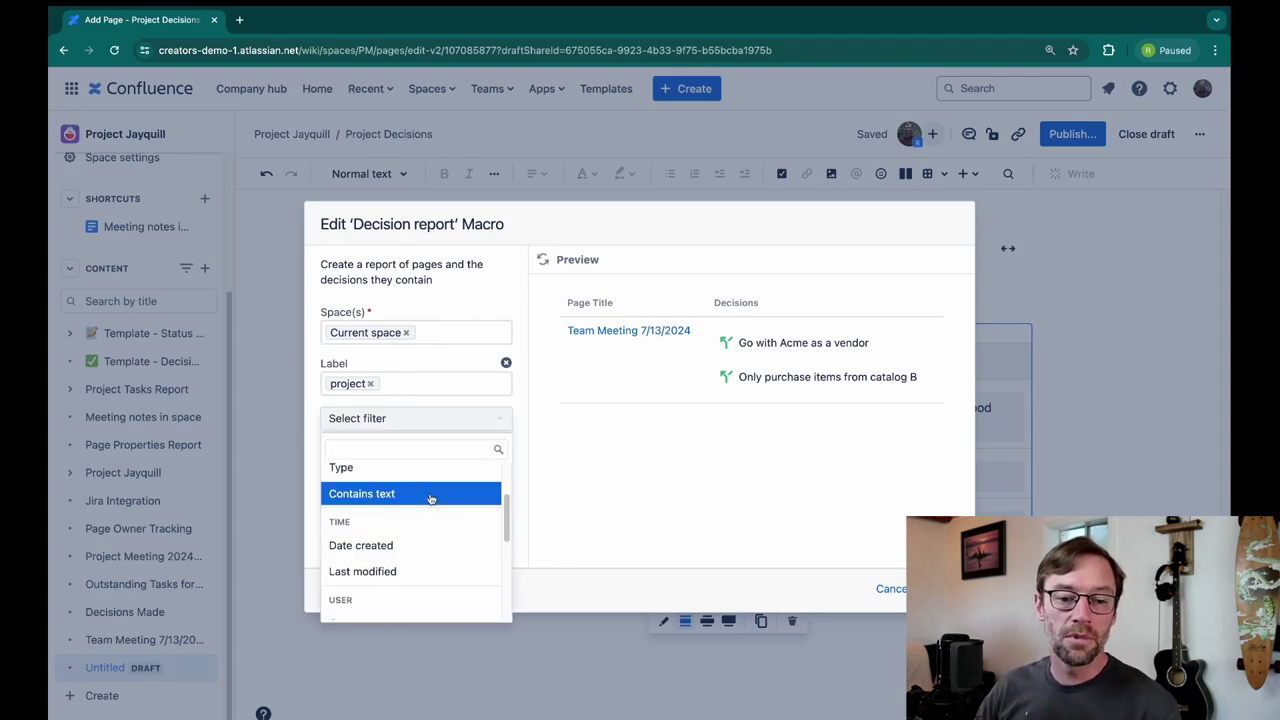
scroll(425, 545, "down", 2)
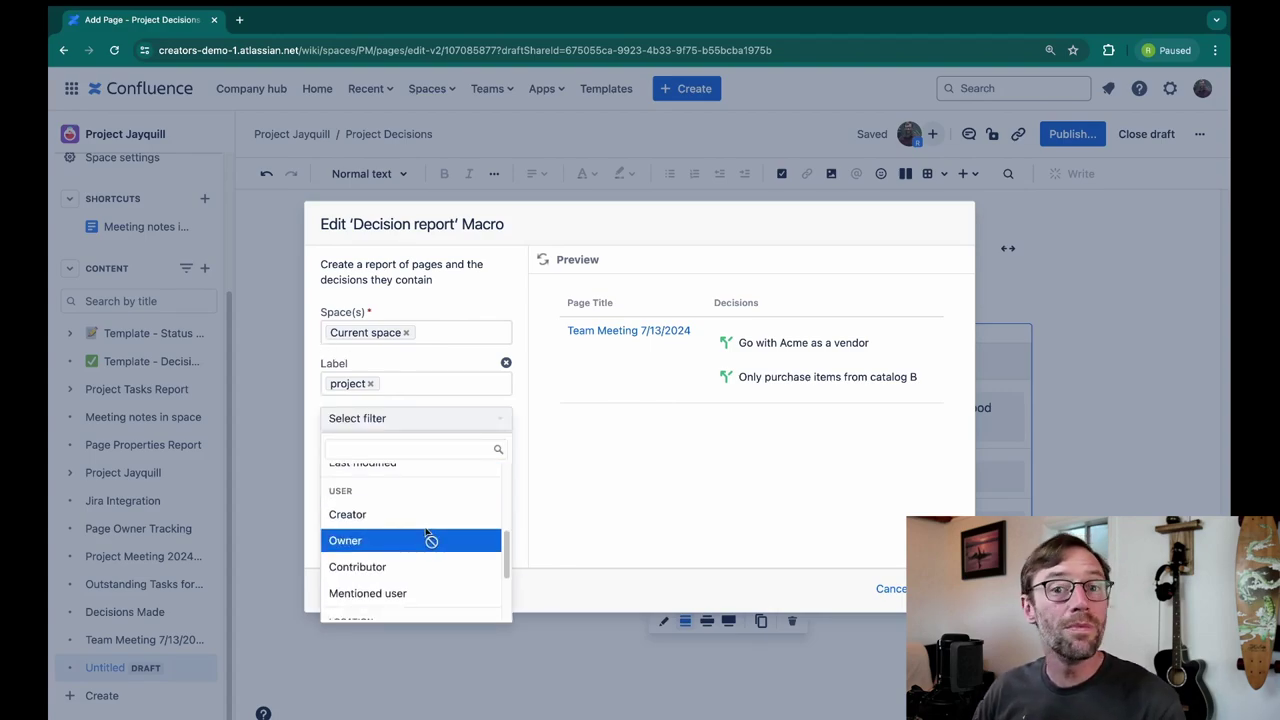
scroll(432, 537, "down", 3)
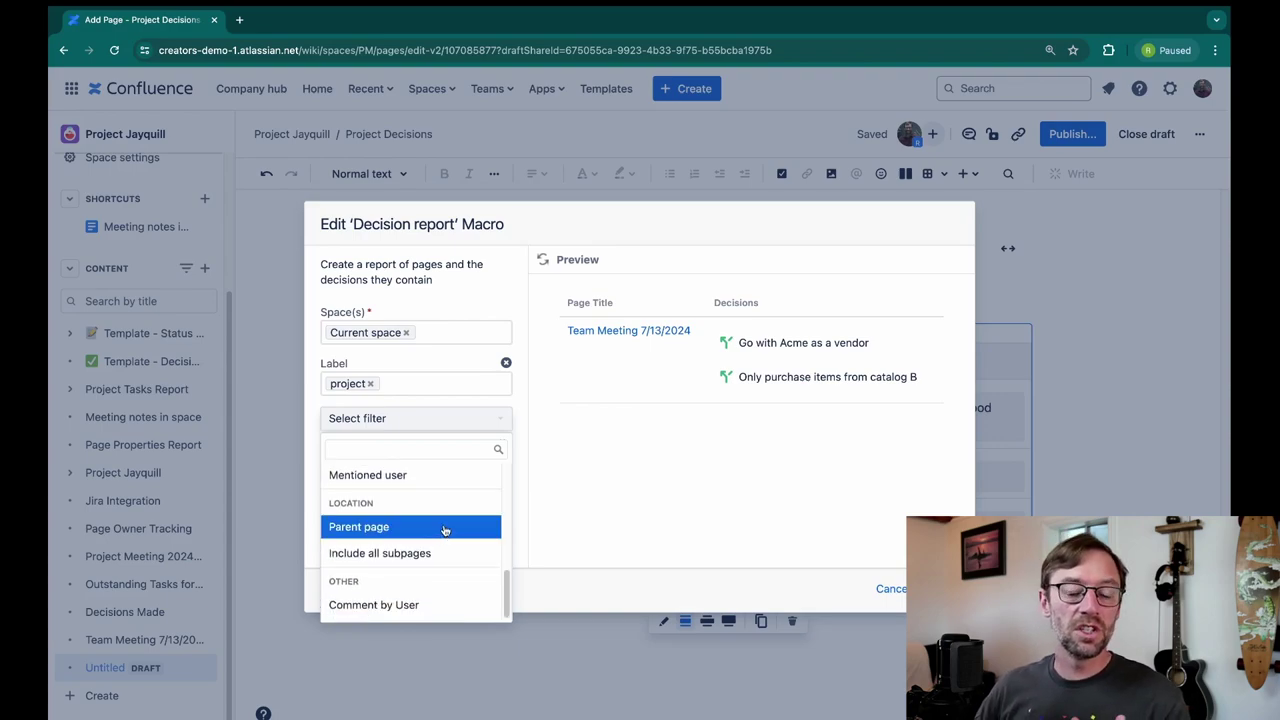
left_click(693, 517)
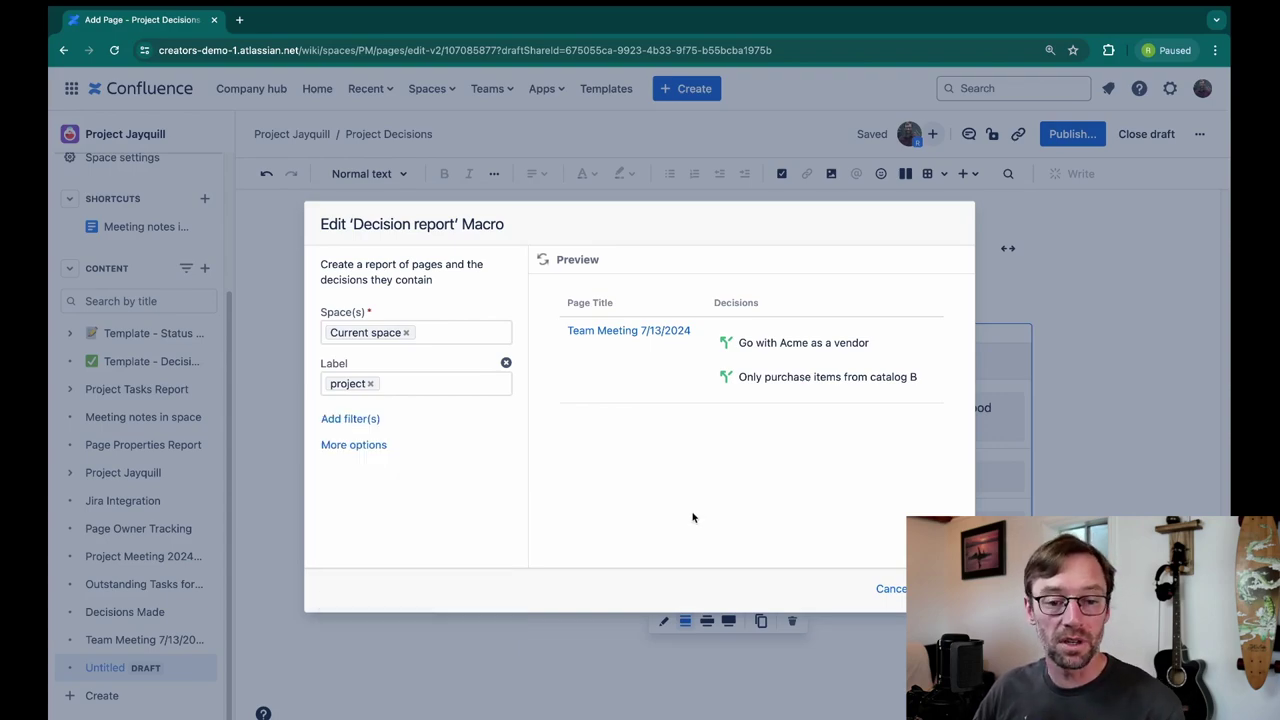
Step: Expand More options to show sorting, columns and the 20-decision maximum, then refresh the preview
left_click(345, 446)
scroll(345, 449, "down", 3)
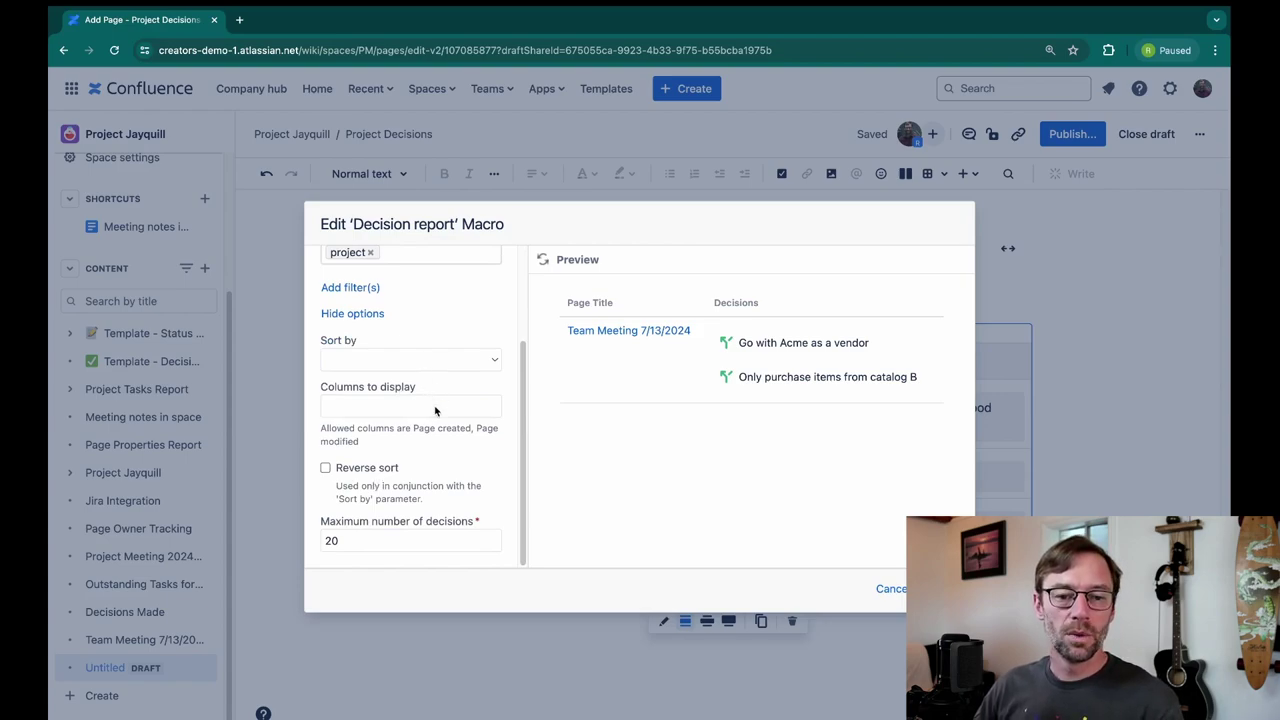
key("Tab")
left_click(690, 399)
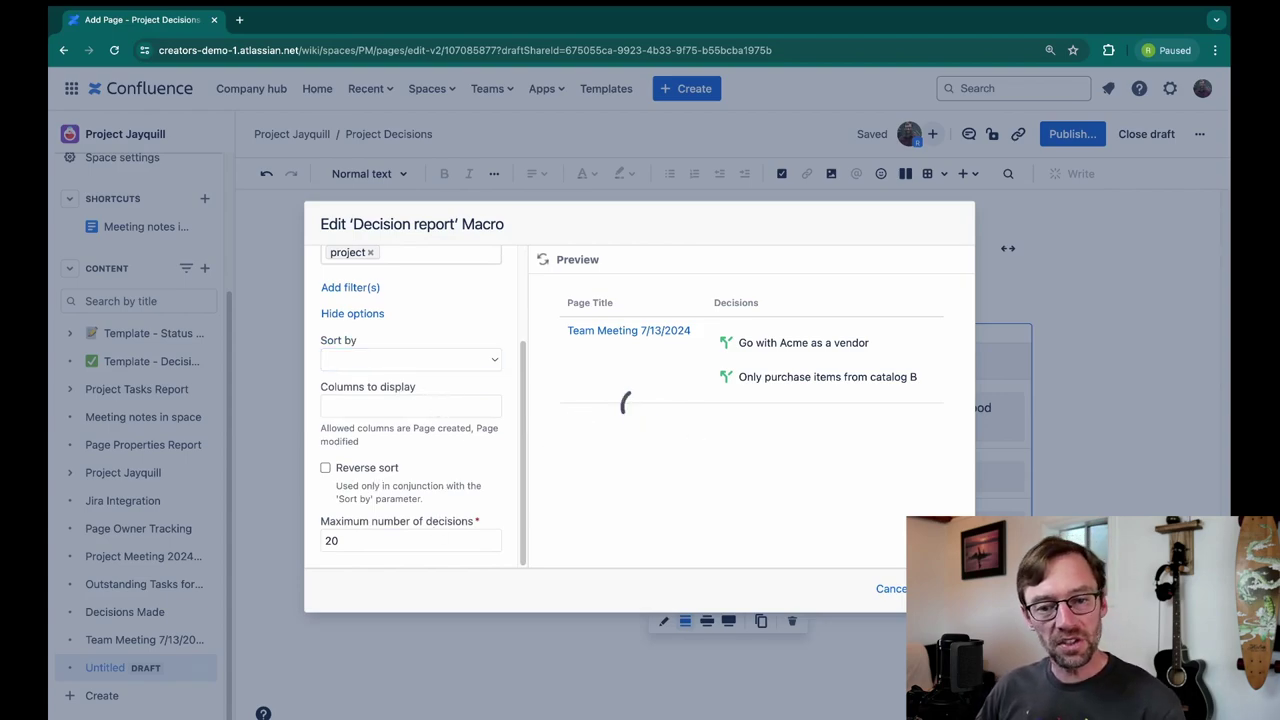
Step: Save the Decision report settings and publish the Project Decisions page
left_click(945, 588)
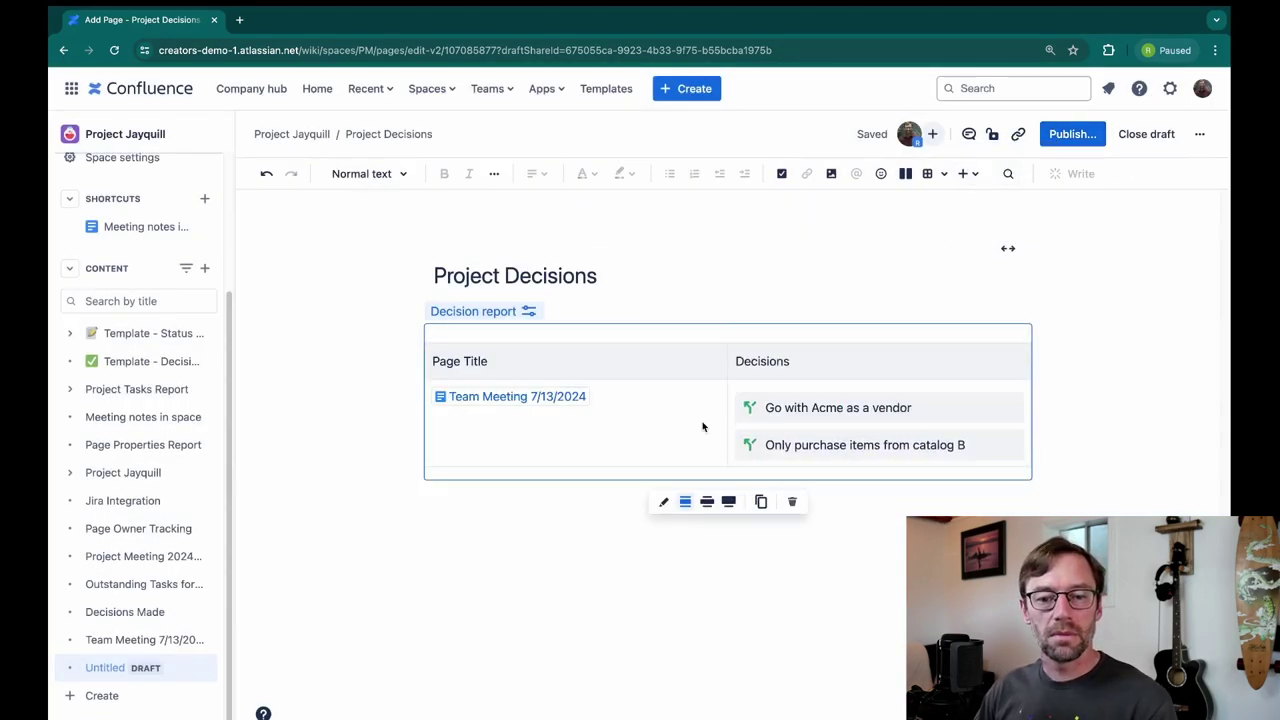
key("super+alt+s")
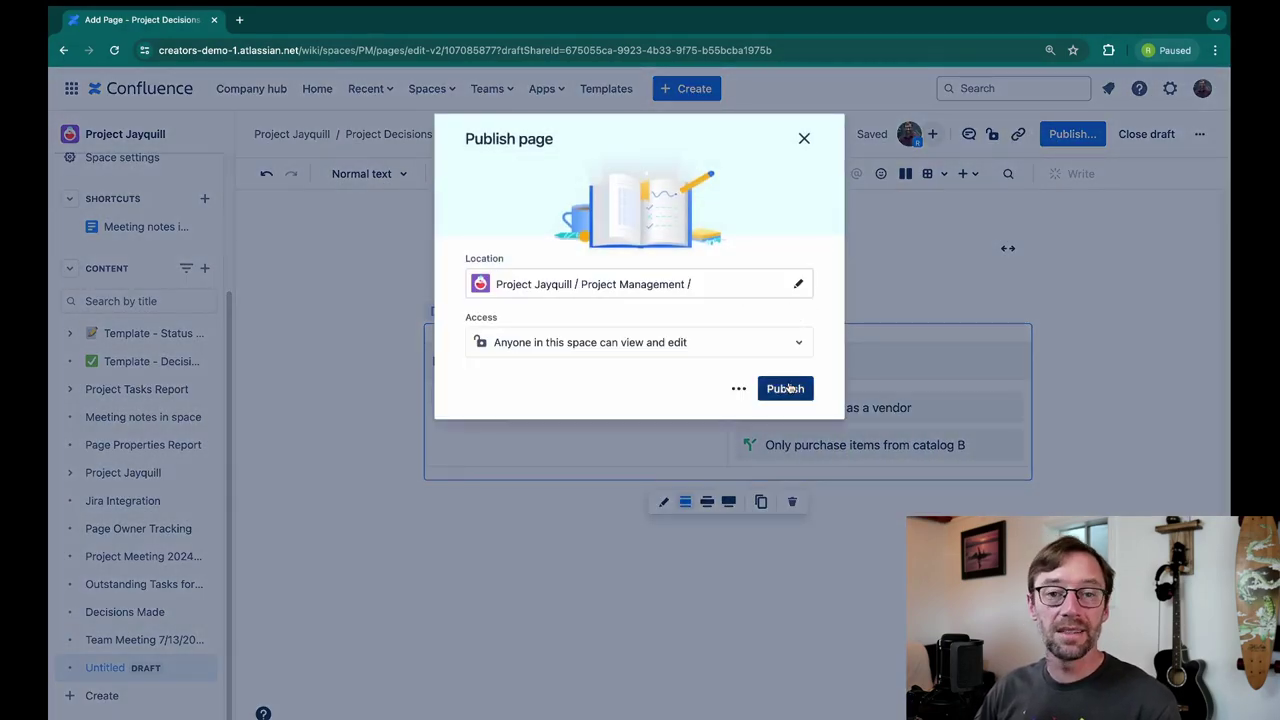
left_click(787, 388)
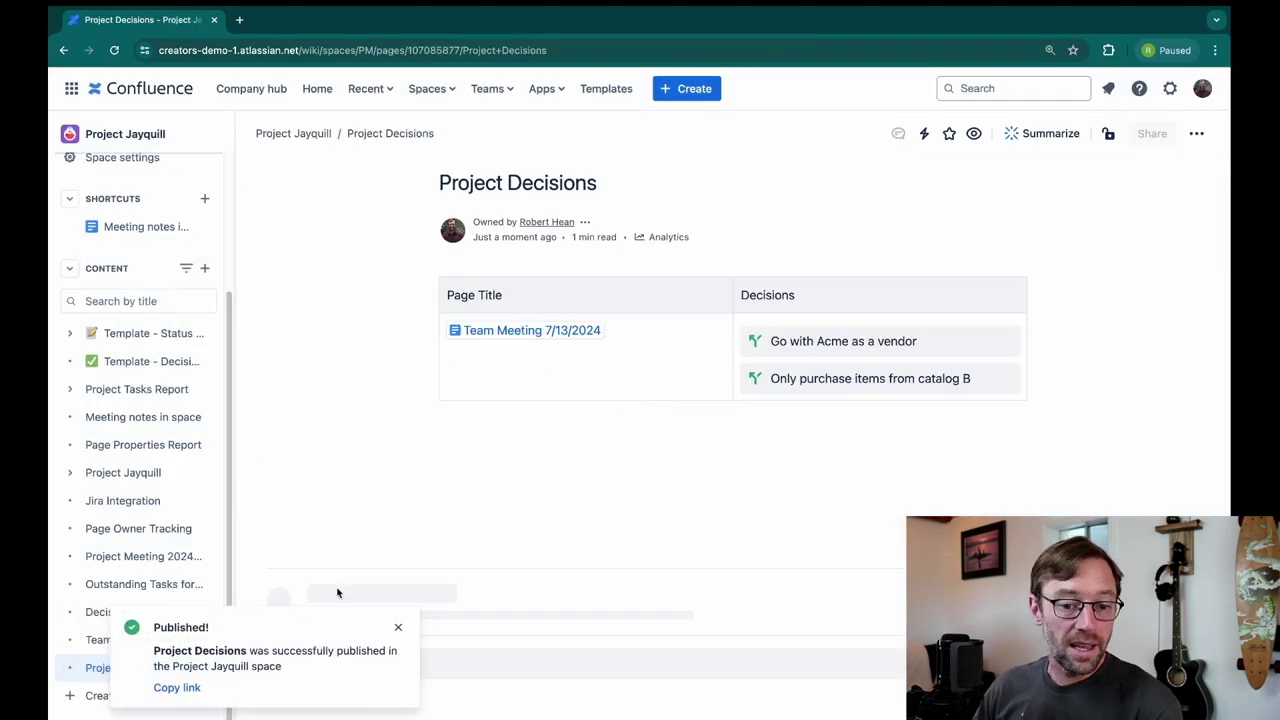
left_click(398, 627)
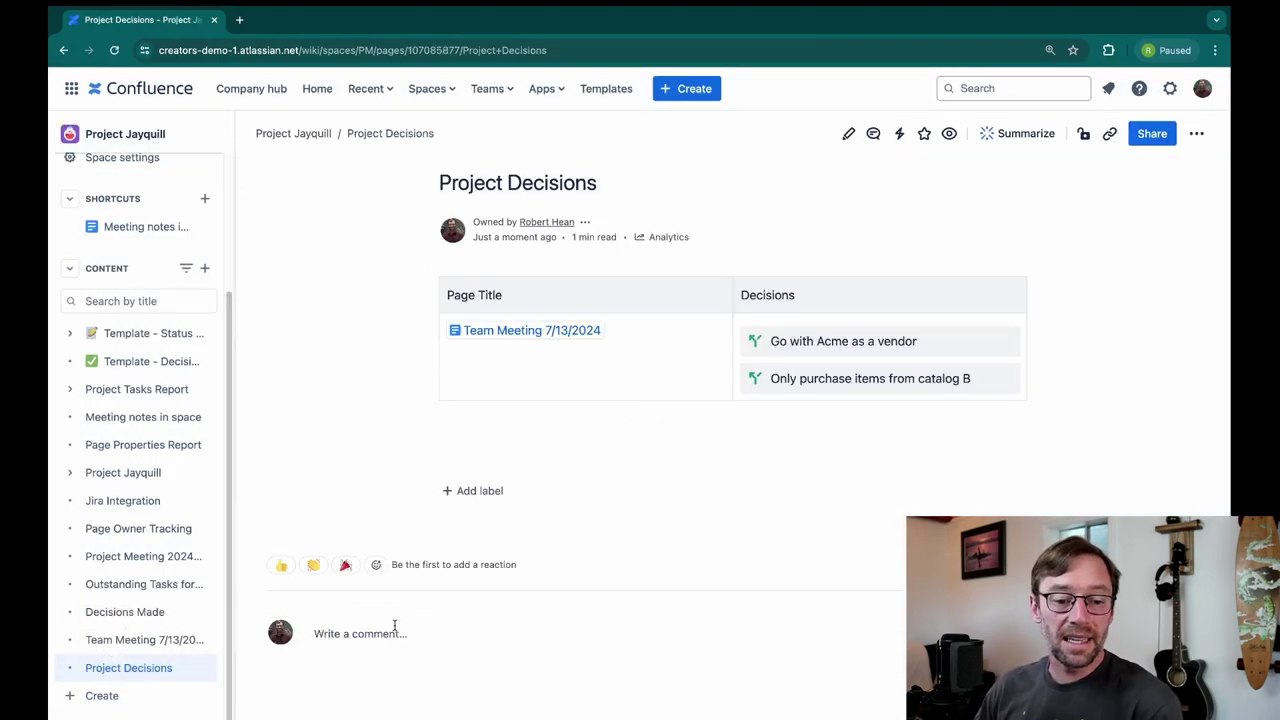
left_click(138, 638)
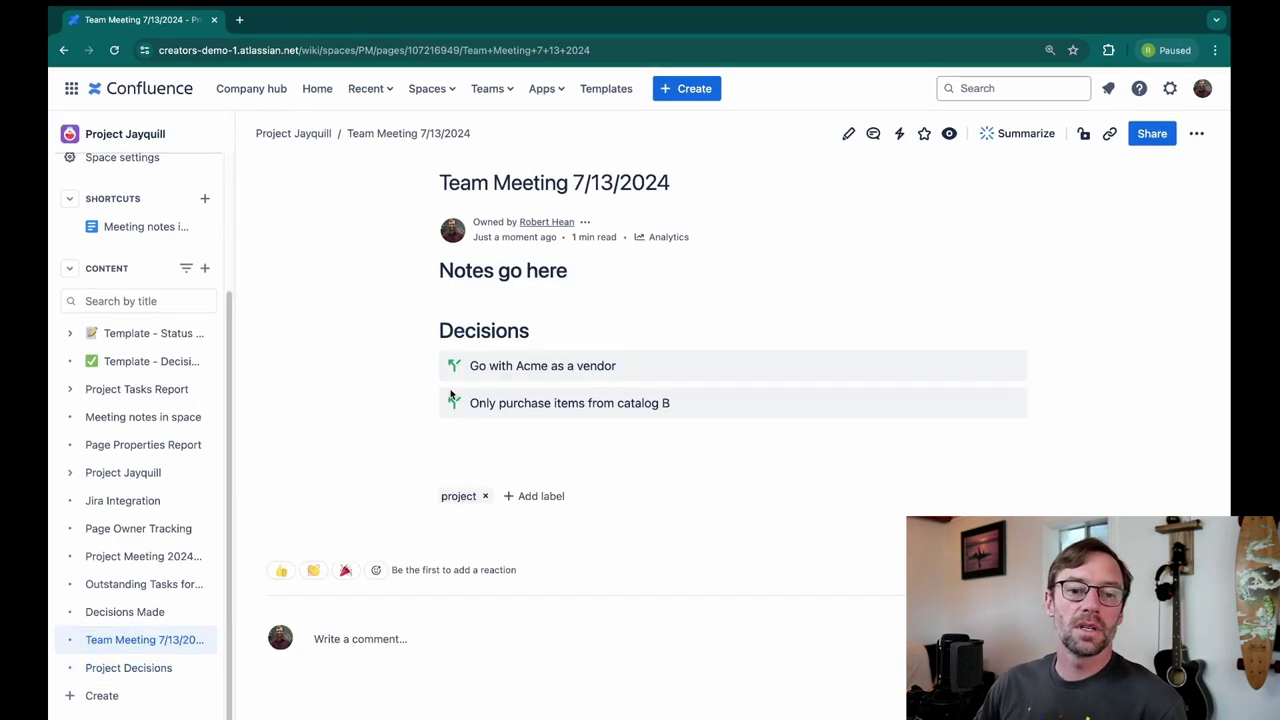
left_click_drag(470, 366, 630, 368)
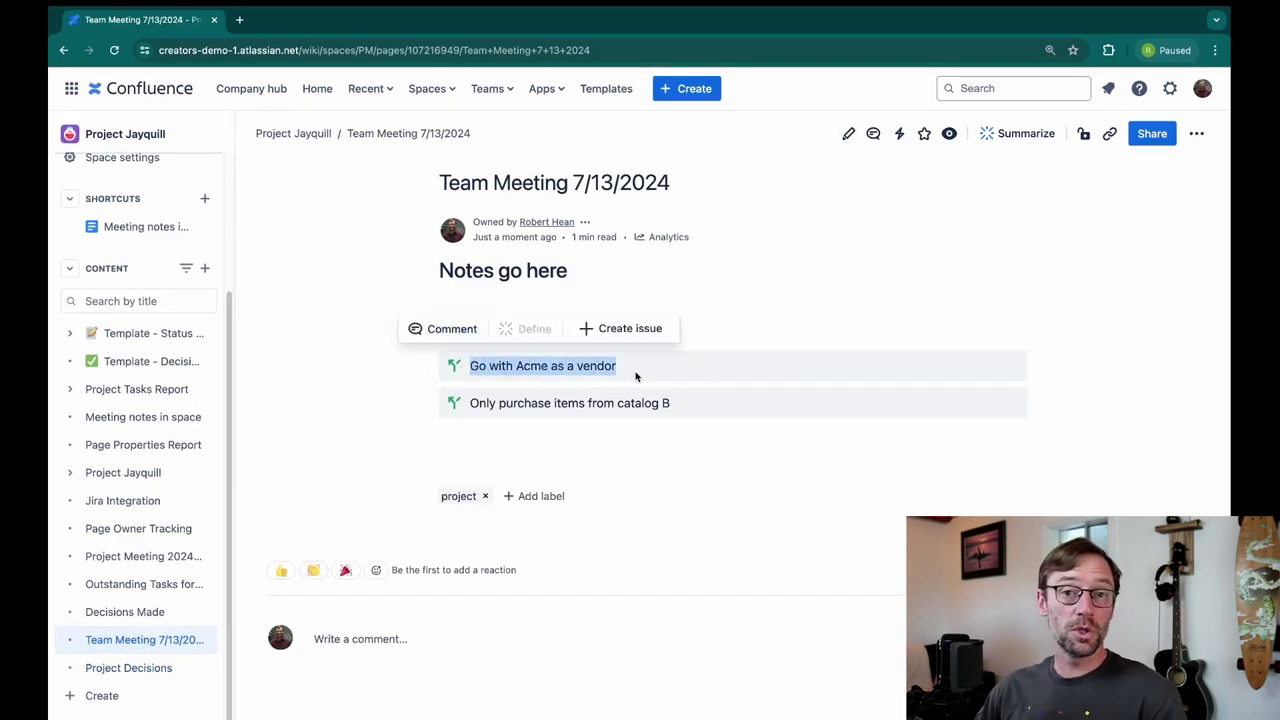
left_click(165, 667)
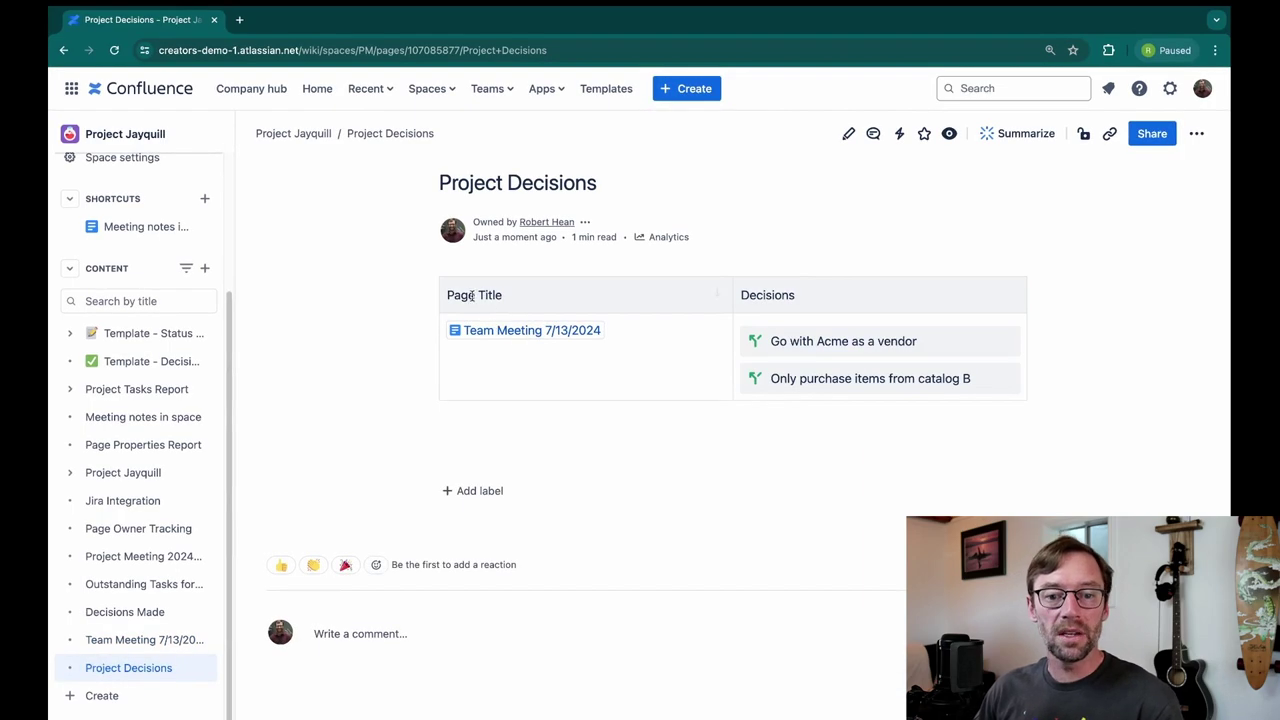
left_click_drag(455, 295, 660, 360)
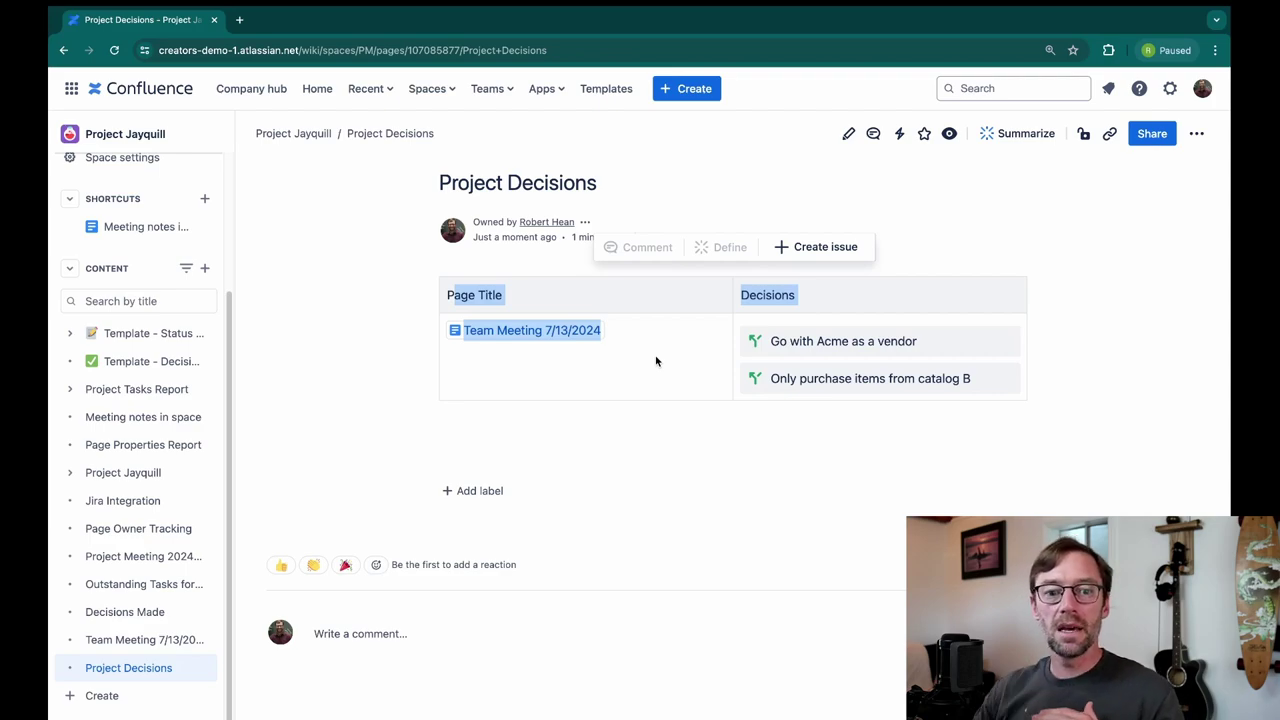
left_click(656, 361)
mouse_move(572, 332)
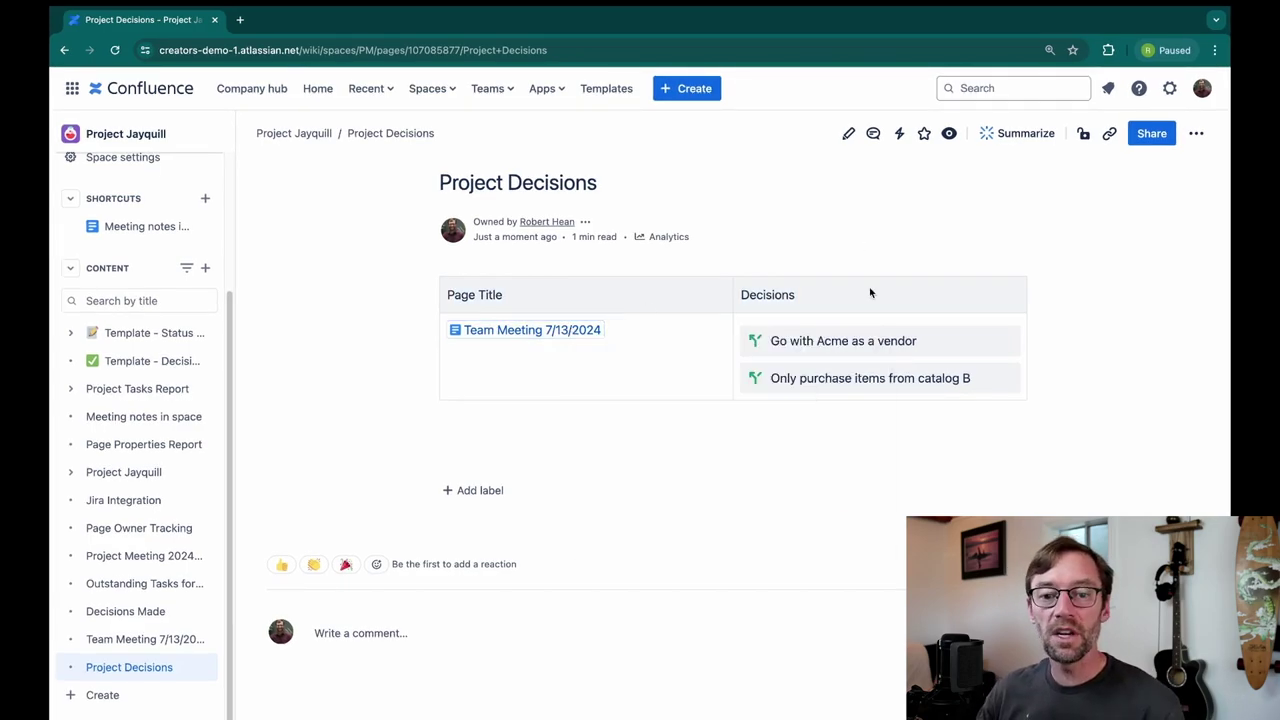
left_click_drag(918, 342, 753, 350)
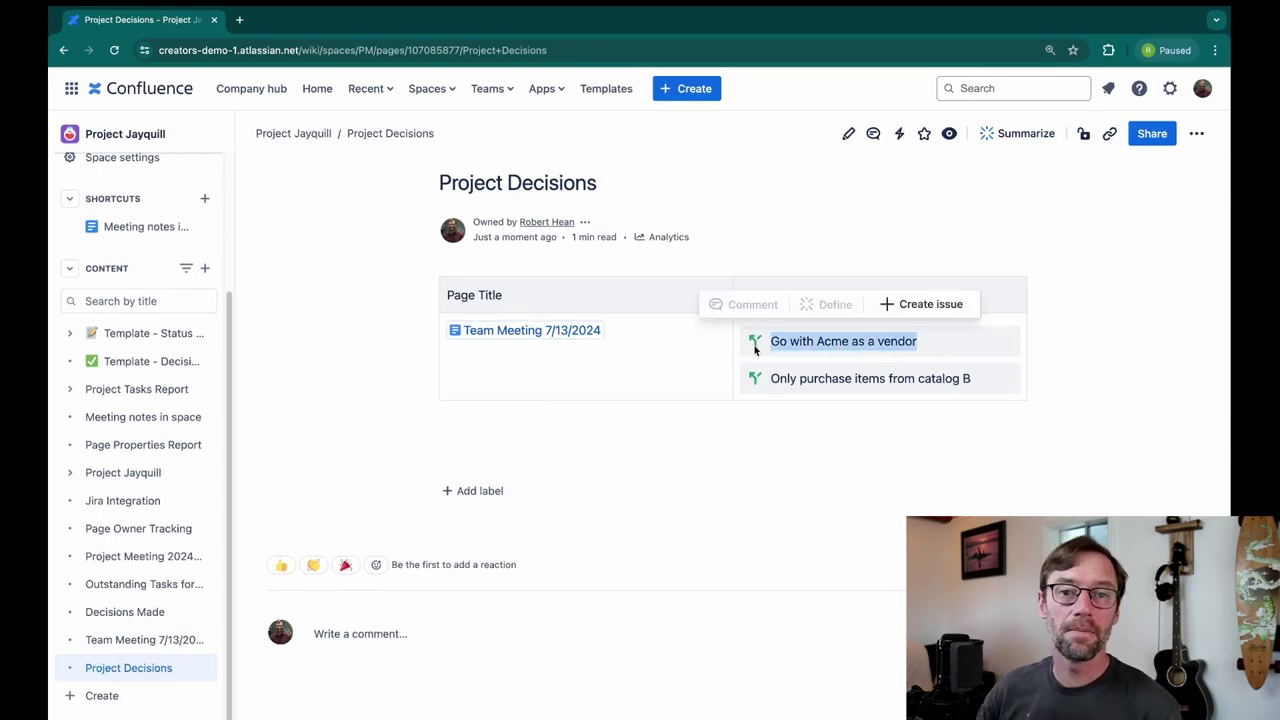
left_click(790, 444)
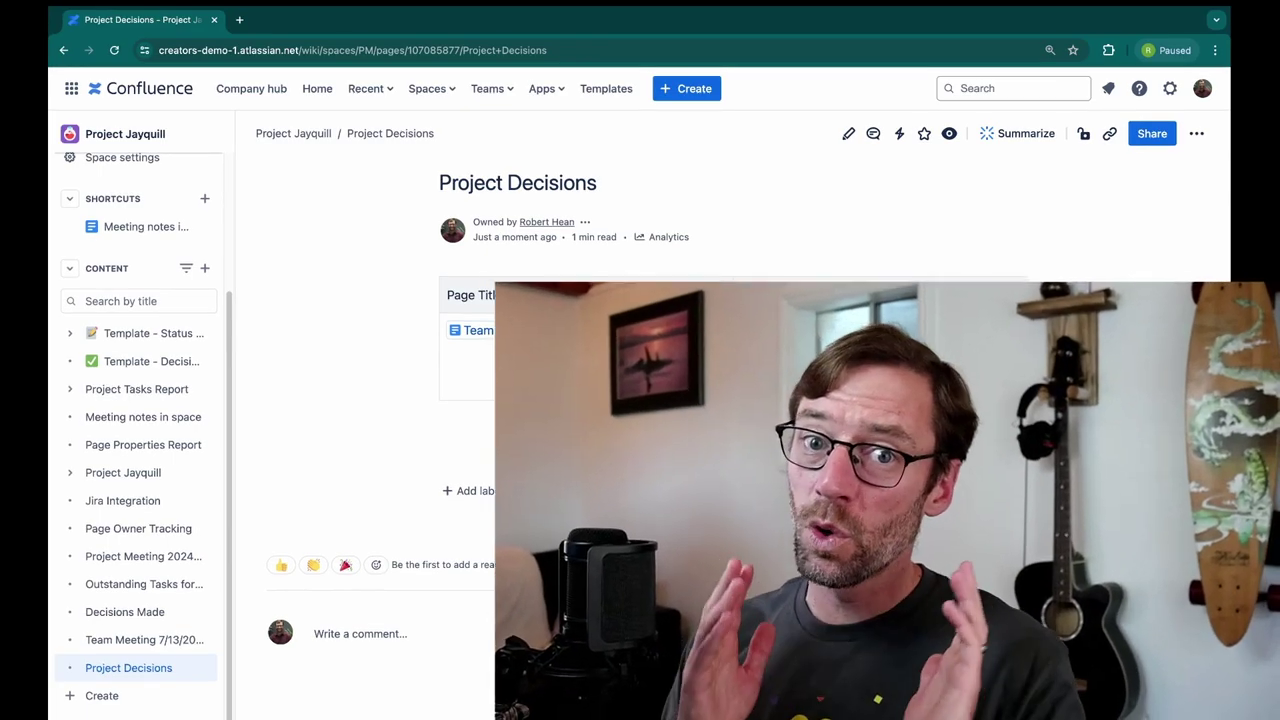